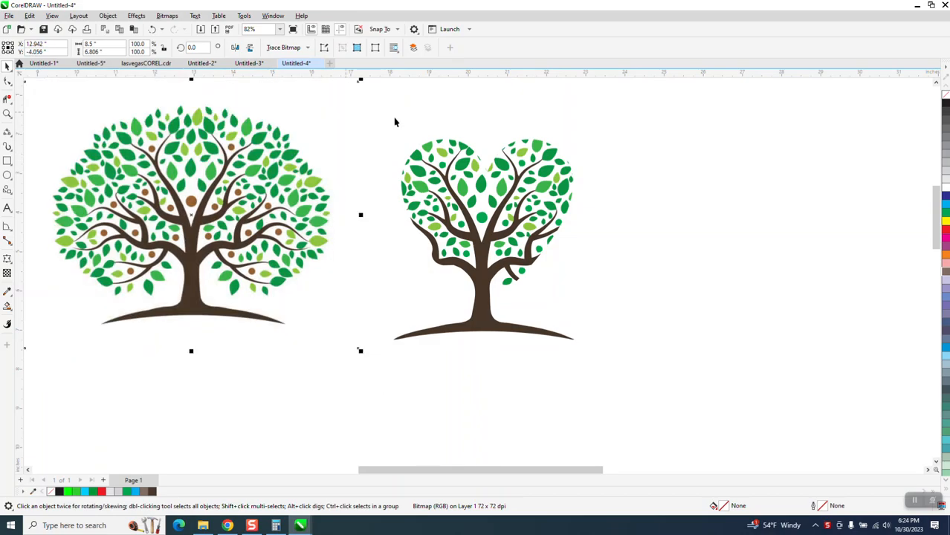
Step: Move the whole heart-shaped tree horizontally well away from the round tree to free up working space
left_click_drag(627, 125, 378, 394)
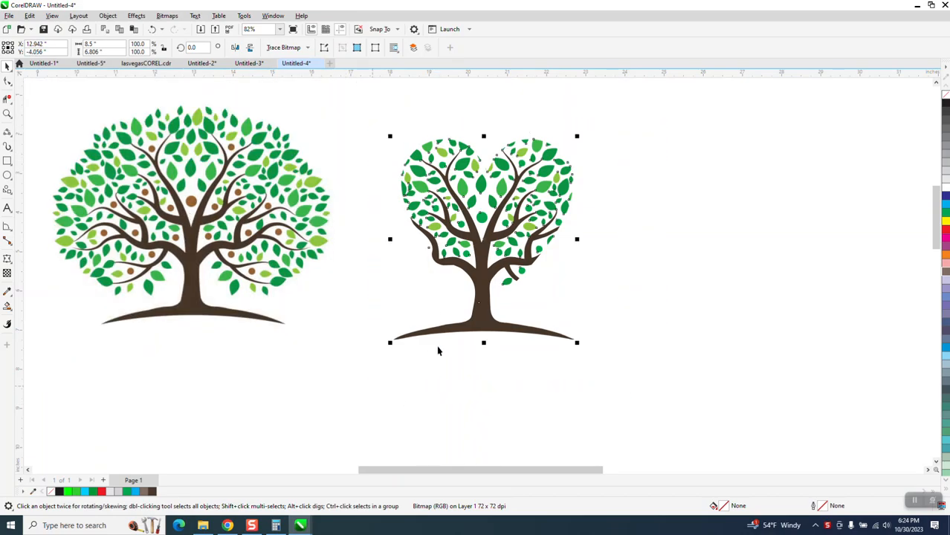
left_click_drag(490, 261, 810, 258)
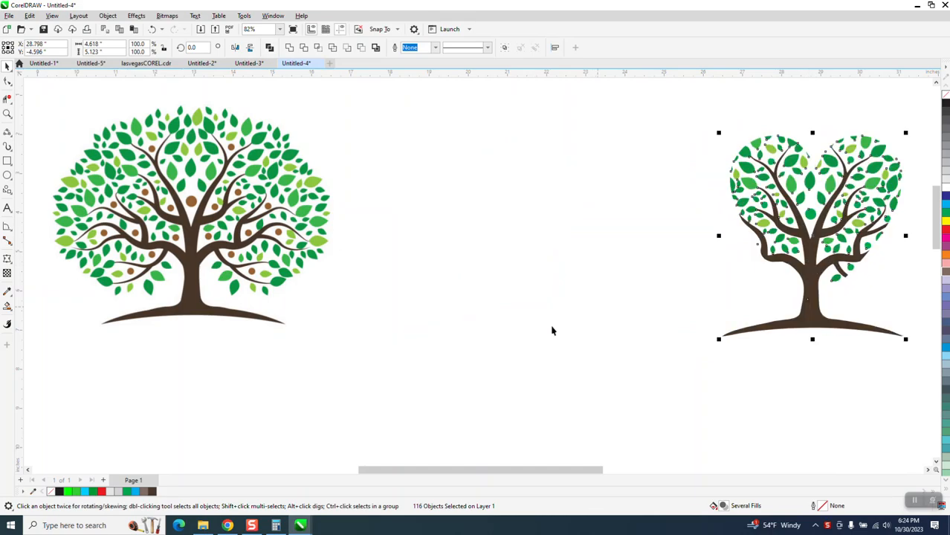
Step: Outline-trace the round tree bitmap as Clipart with objects grouped by color, and place the traced copy beside the bitmap
left_click(249, 210)
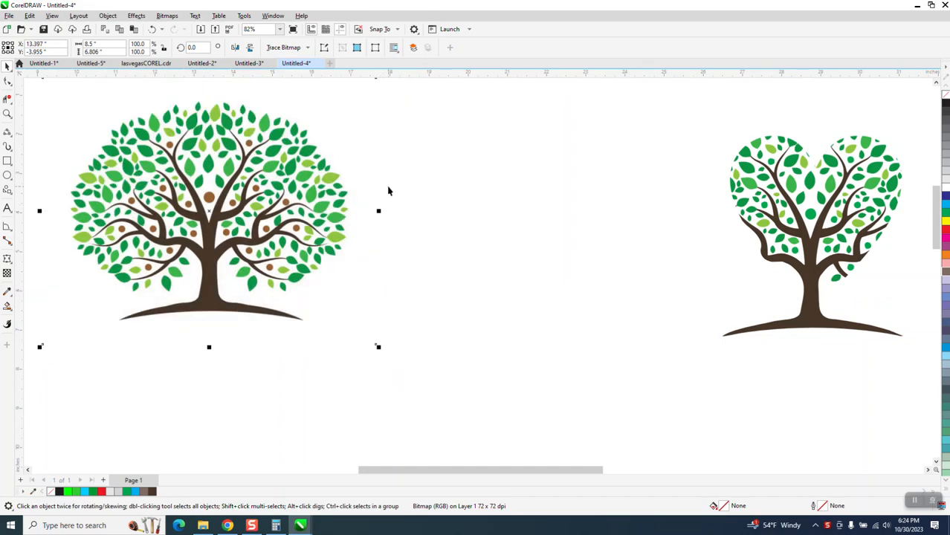
left_click(306, 48)
mouse_move(301, 82)
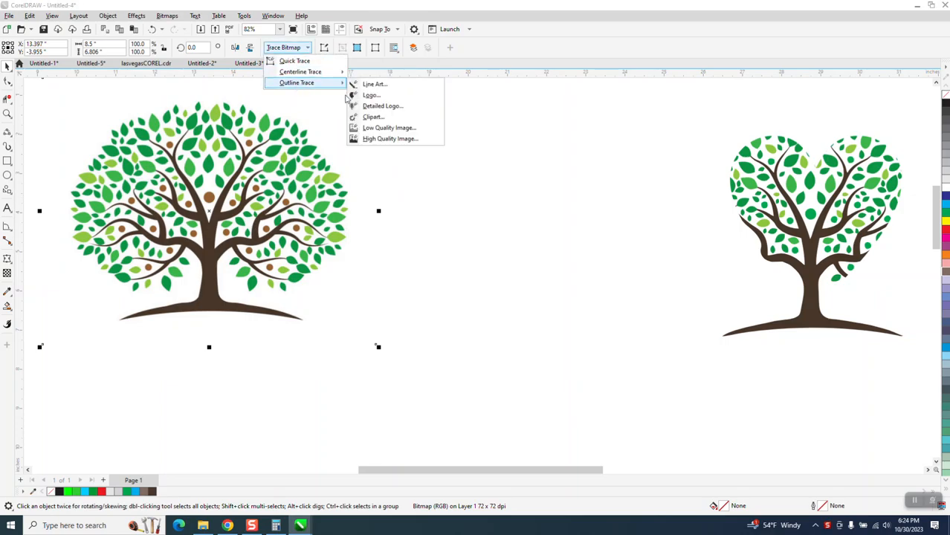
left_click(374, 120)
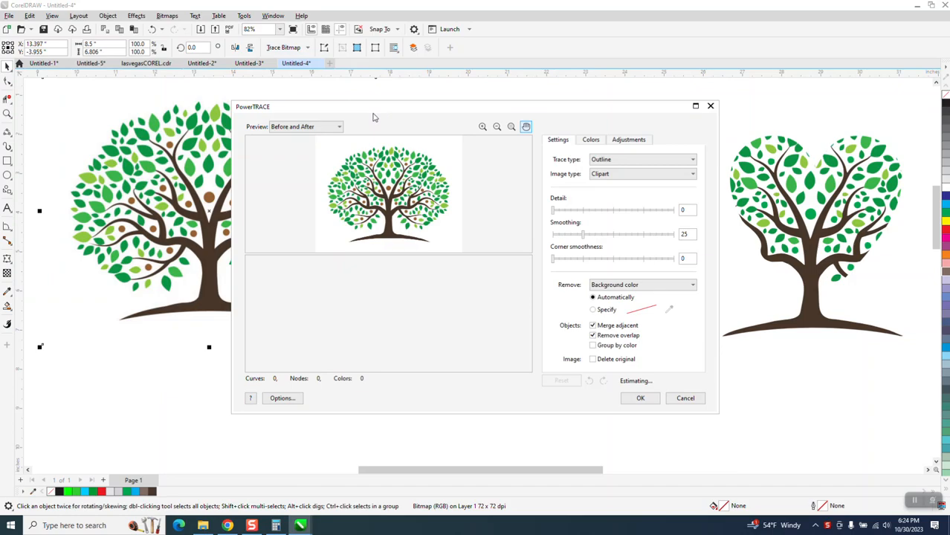
left_click(594, 346)
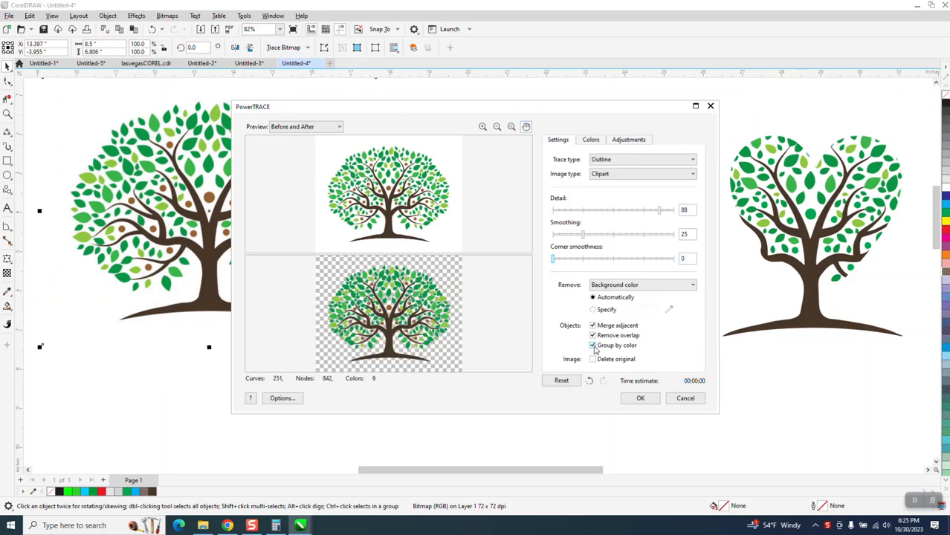
left_click(640, 399)
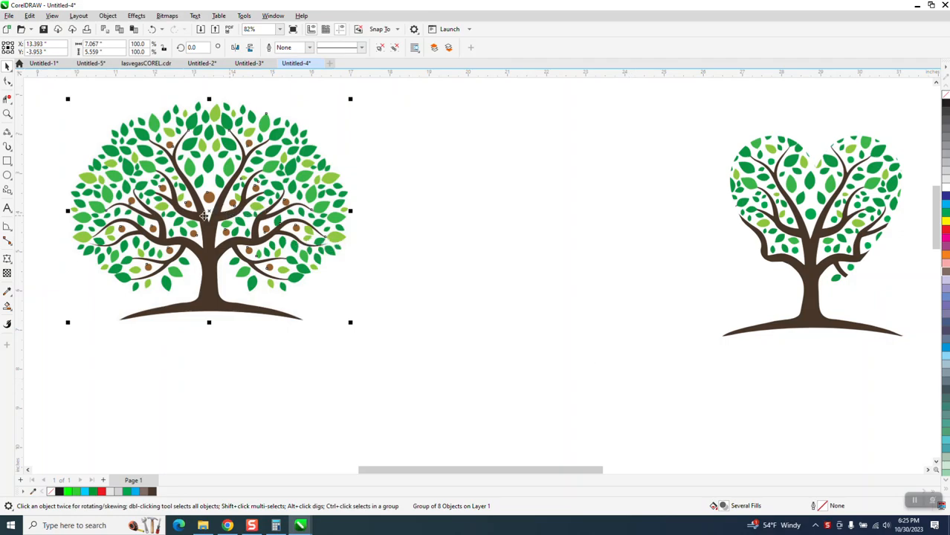
mouse_move(223, 218)
left_mouse_down()
mouse_move(449, 231)
mouse_move(518, 219)
left_mouse_up()
left_click(505, 356)
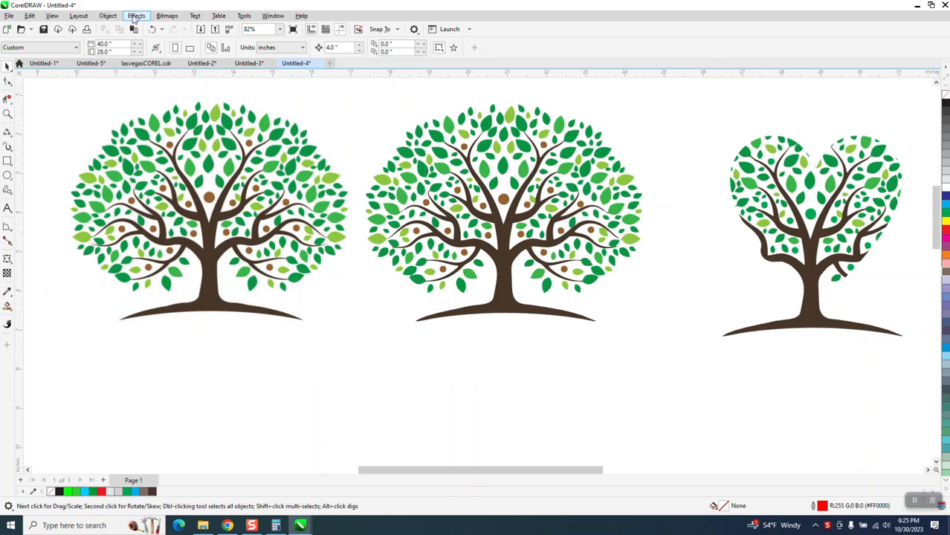
Step: Ungroup the traced tree once into its separate color groups
left_click(461, 133)
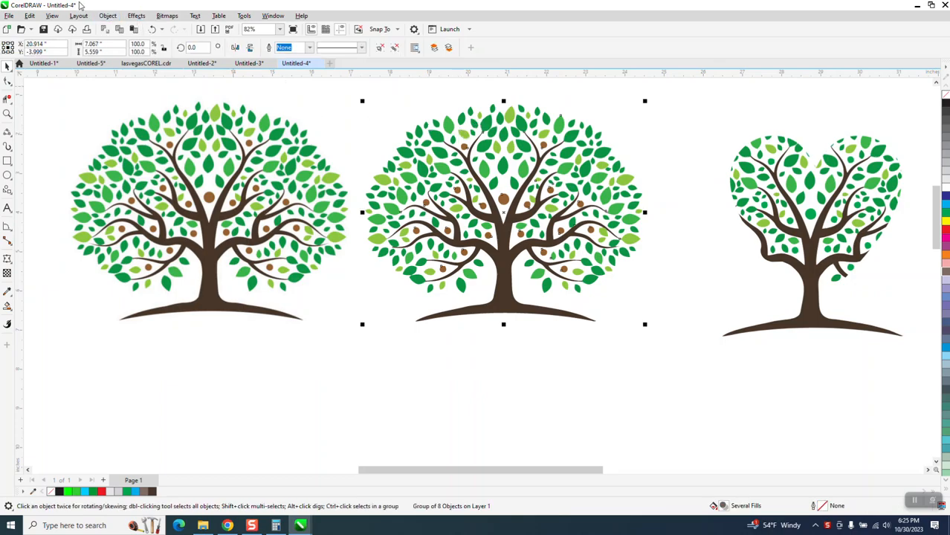
left_click(107, 16)
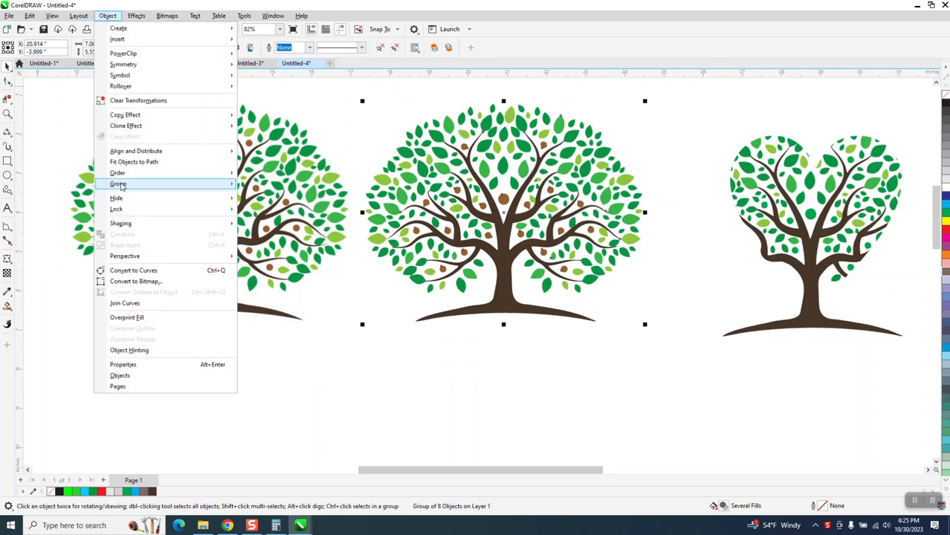
mouse_move(225, 186)
left_click(259, 197)
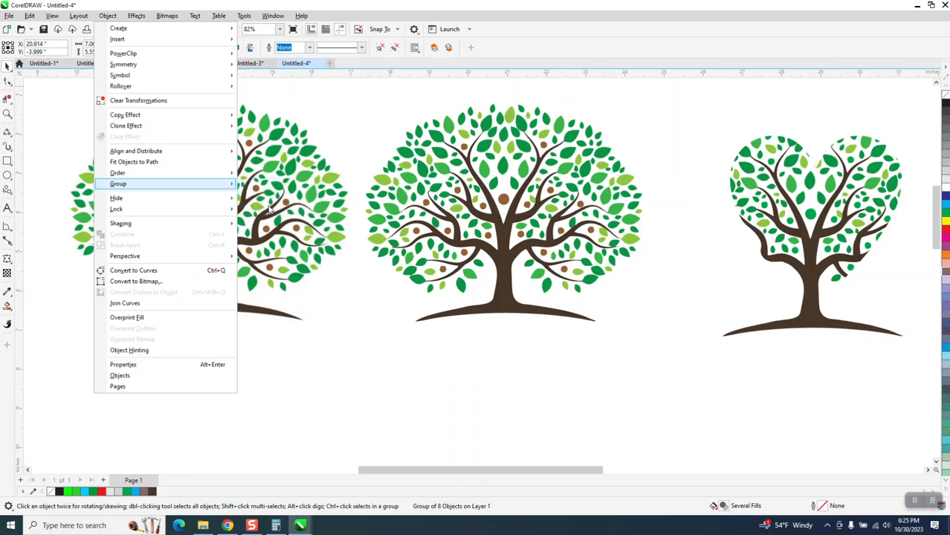
left_click(444, 420)
Step: Fill the traced tree's brown dots with green C:100 M:0 Y:100 K:0, undoing a trial deletion of them first
left_click(504, 202)
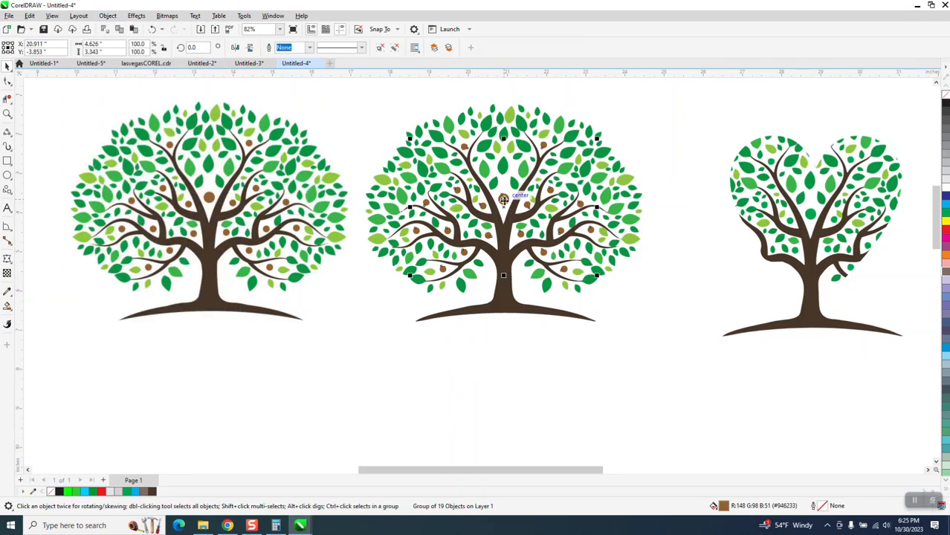
key("Delete")
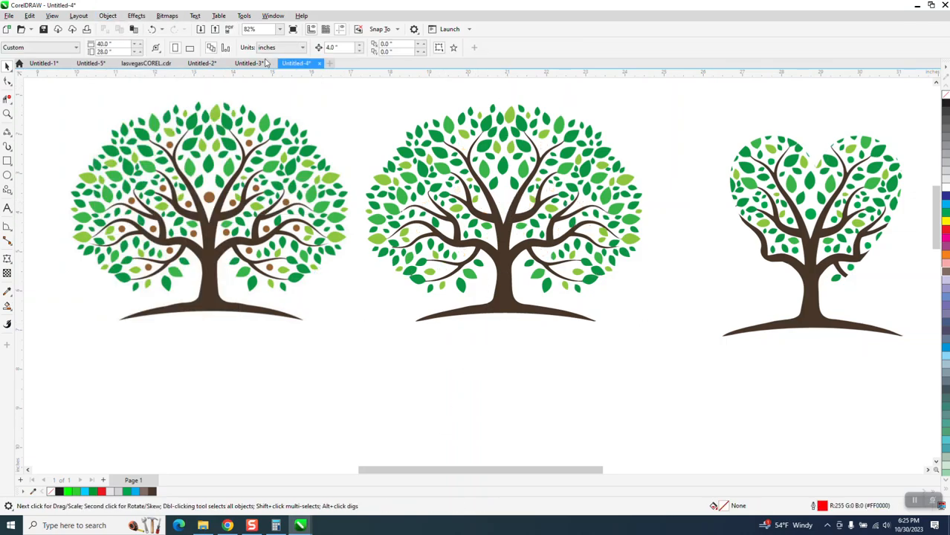
left_click(152, 29)
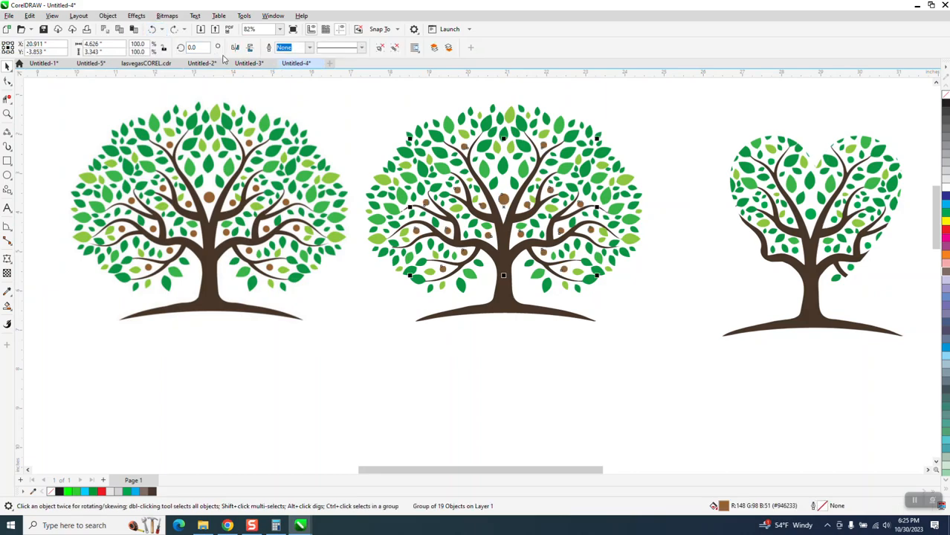
left_click(946, 214)
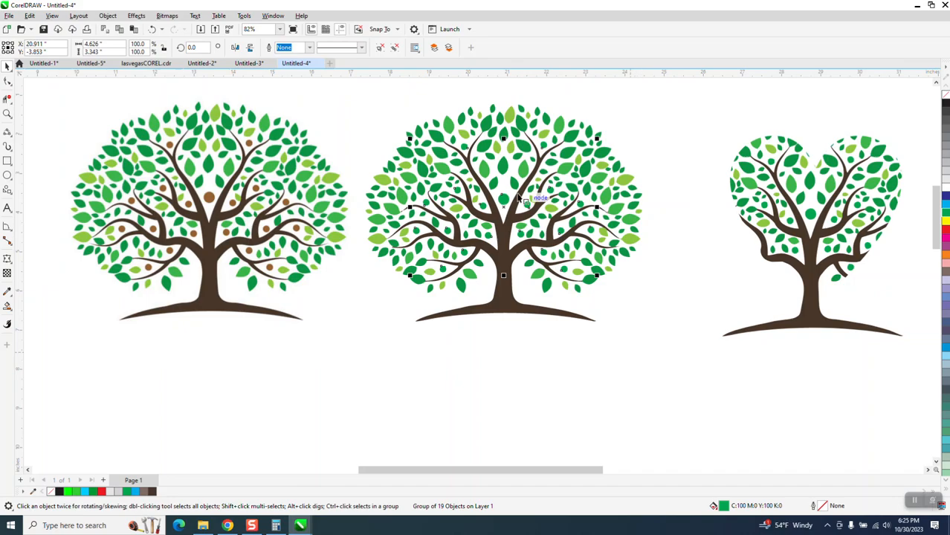
left_click(590, 101)
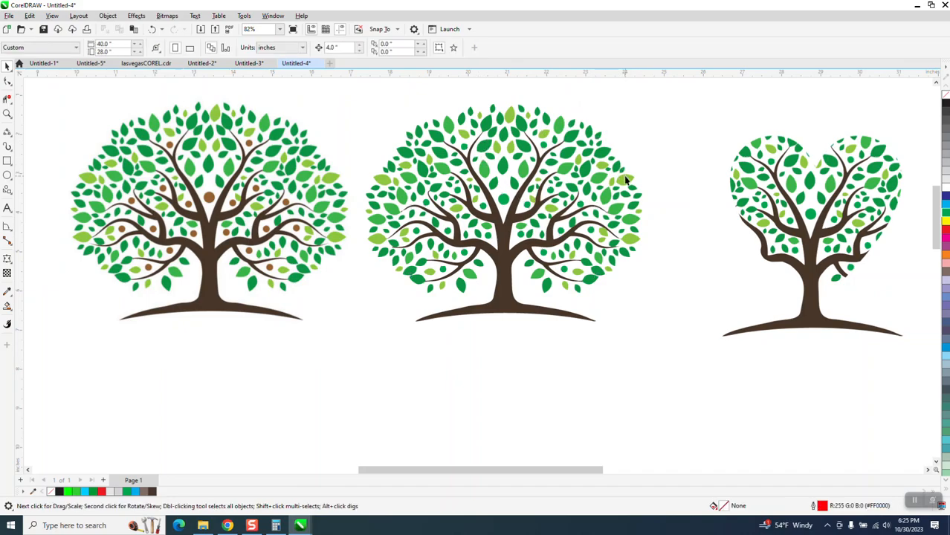
Step: Try moving the traced tree's light green leaf group down off the tree, and undo the move
left_click(626, 180)
left_click_drag(625, 180, 647, 307)
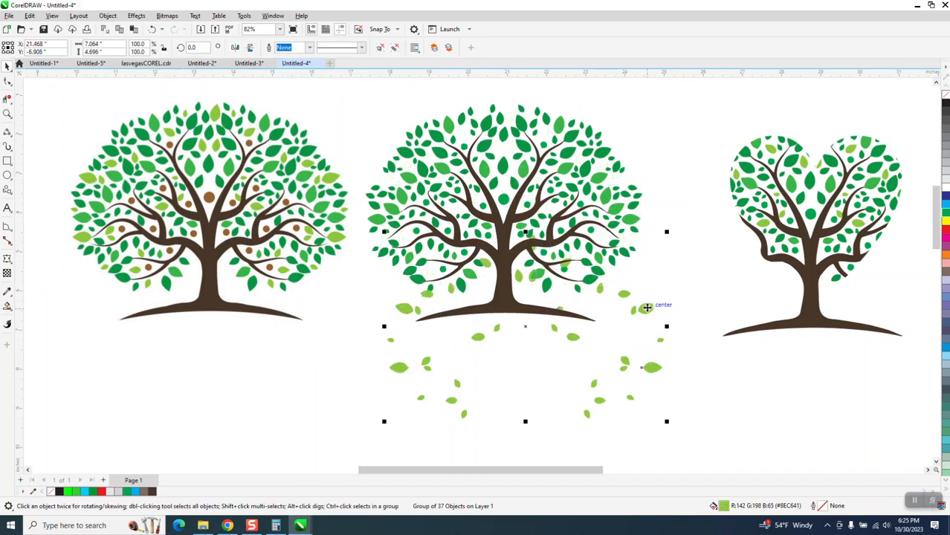
left_click(152, 29)
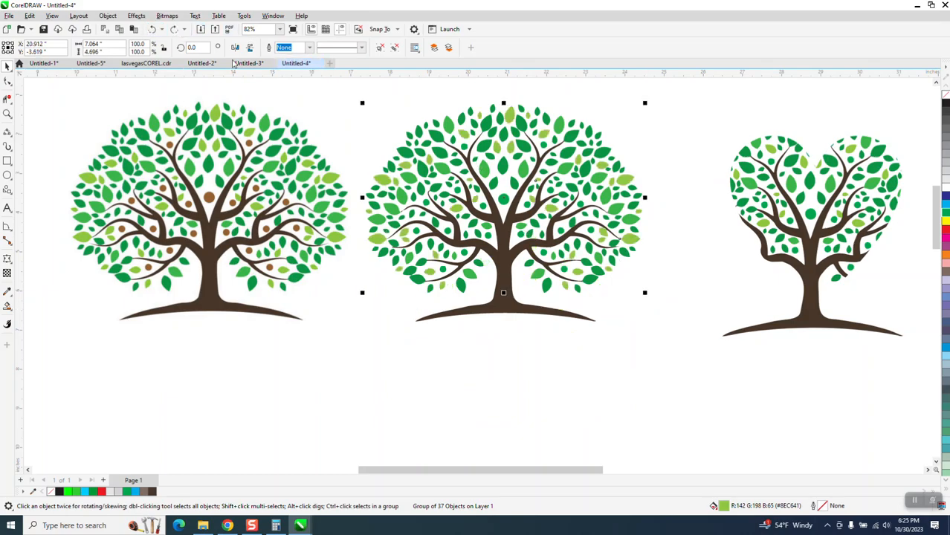
Step: Try filling the light green leaf group with green C:100 M:0 Y:100 K:0 and with pale green C:20 M:0 Y:40 K:20
left_click(946, 214)
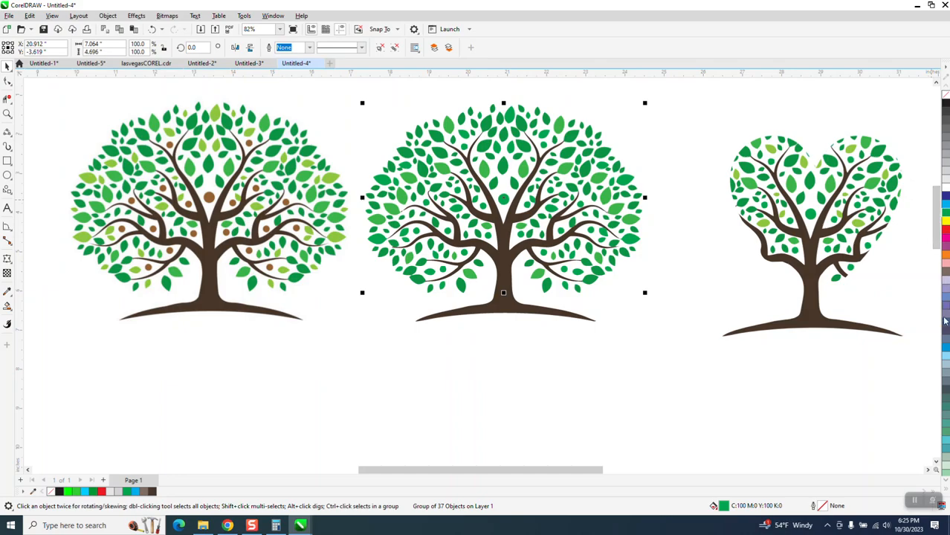
left_click(946, 481)
left_click(946, 481)
left_click(947, 481)
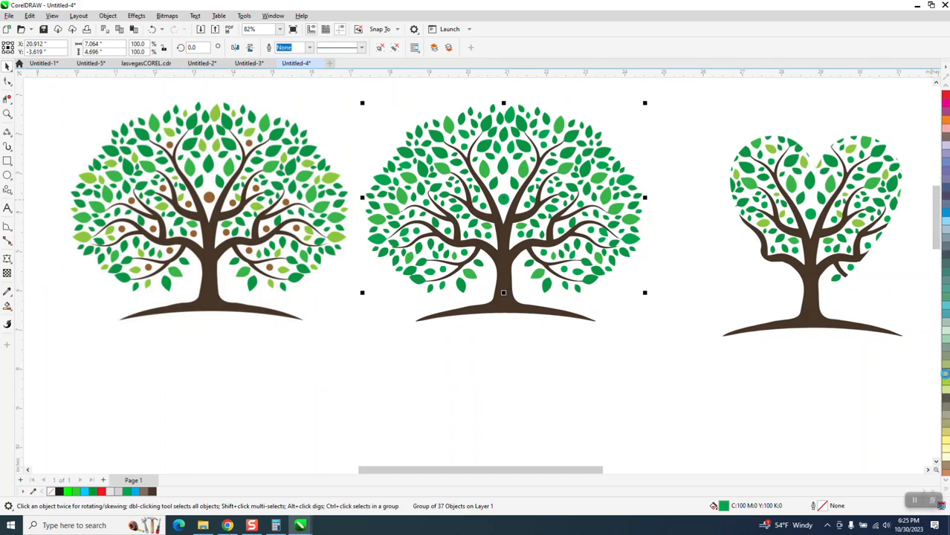
left_click(946, 374)
Step: Recolor the pale green leaf group of the traced tree with a muted blue-green from the color palette
left_click(946, 482)
left_click(945, 482)
left_click(946, 482)
left_click(946, 482)
left_click(946, 481)
left_click(946, 482)
left_click(946, 481)
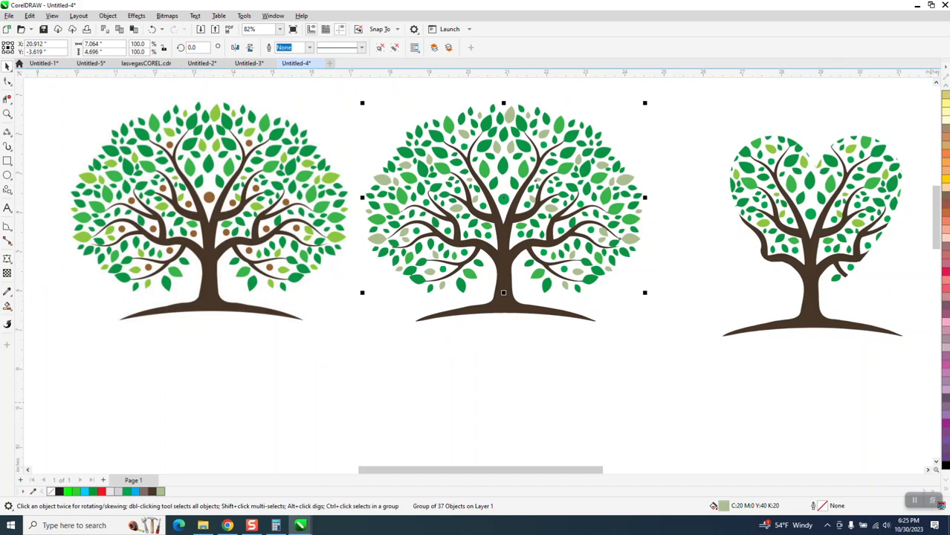
left_click(946, 85)
left_click(946, 85)
left_click(946, 85)
left_click(945, 85)
left_click(946, 90)
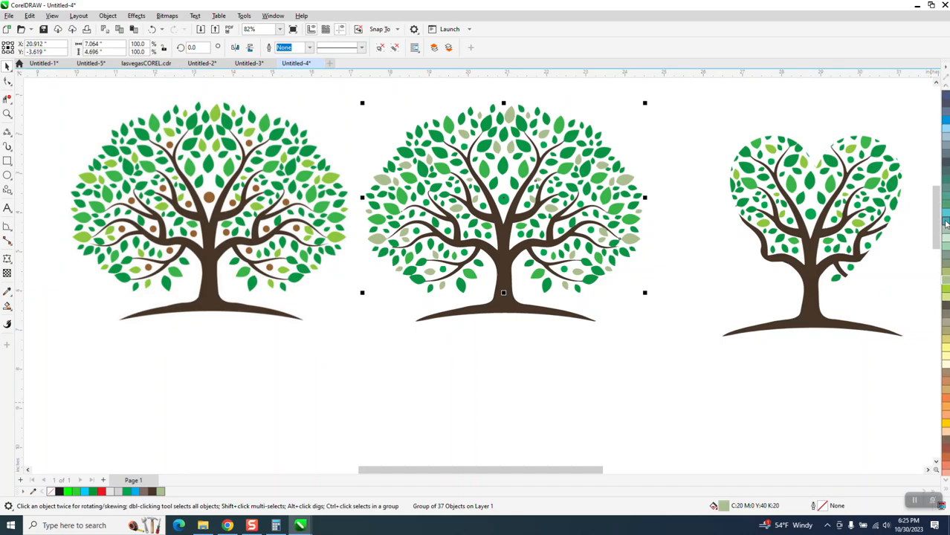
left_click(946, 212)
left_click(697, 223)
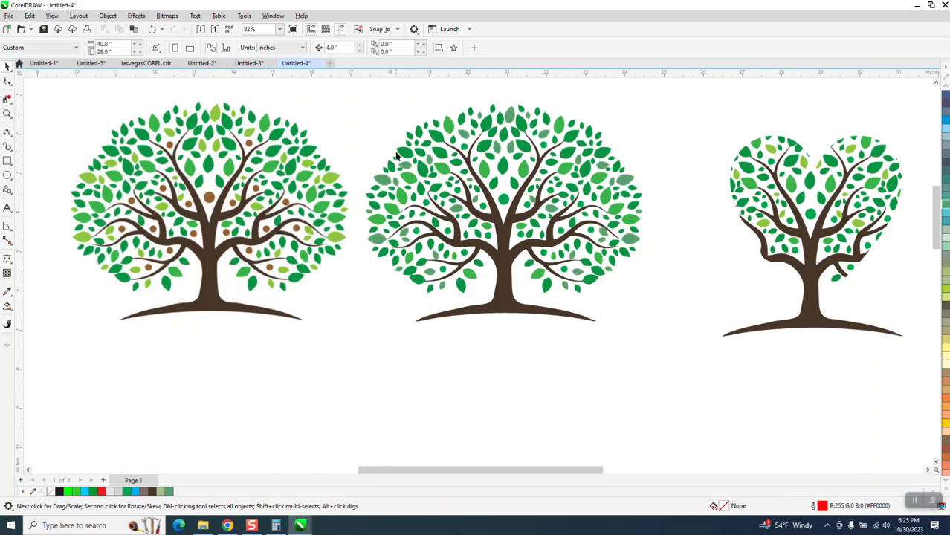
Step: Group all color groups of the recolored tree together and move the tree slightly down toward the bitmap
left_click_drag(359, 90, 688, 370)
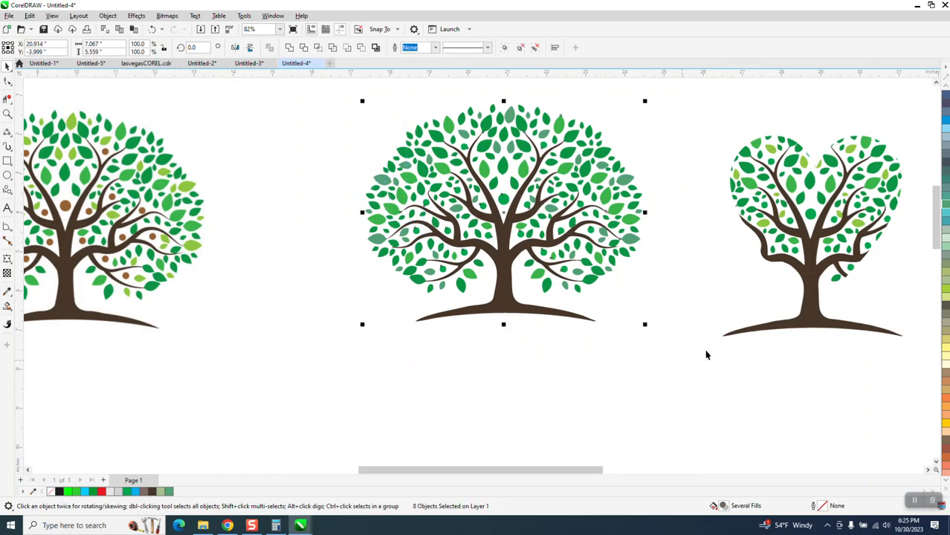
key("ctrl+g")
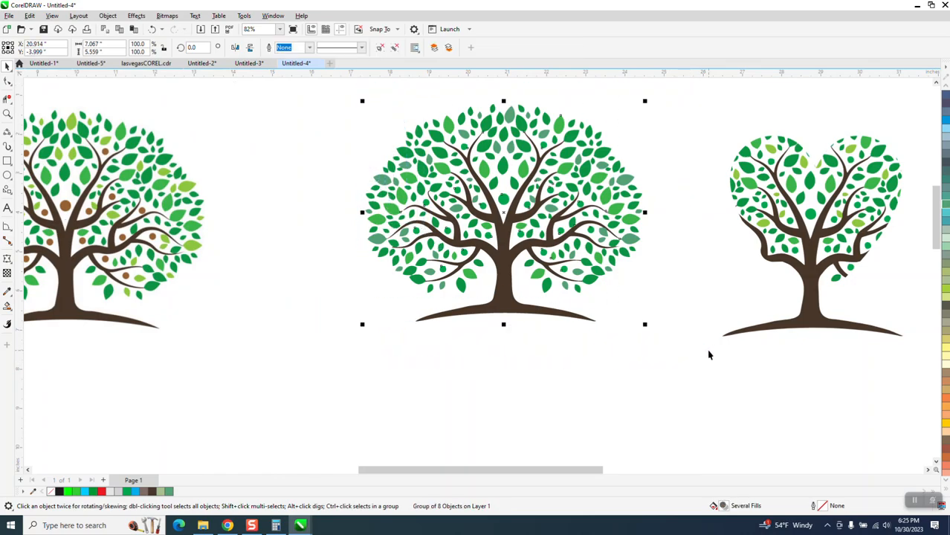
left_click_drag(551, 217, 485, 239)
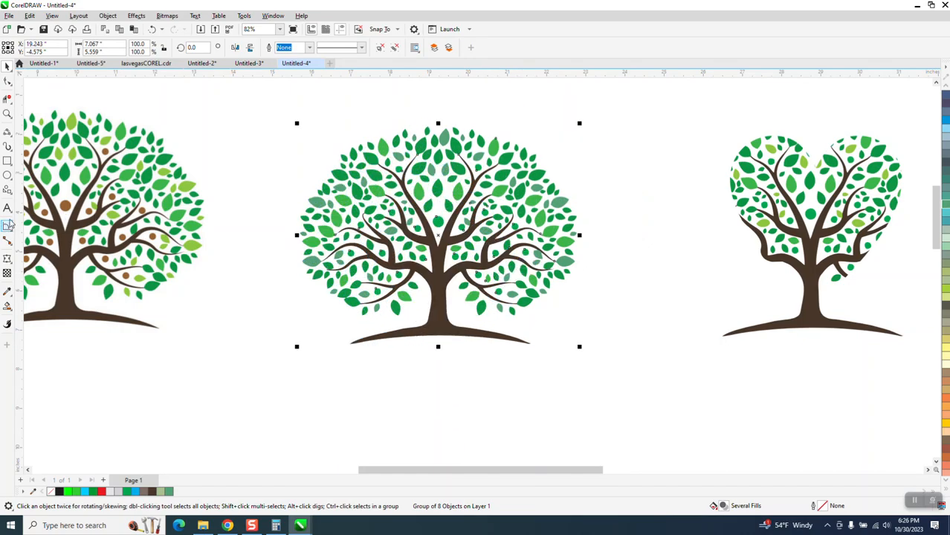
Step: Draw a heart common shape beside the recolored tree and widen it to about 5.8 by 4.6 inches
left_click(7, 191)
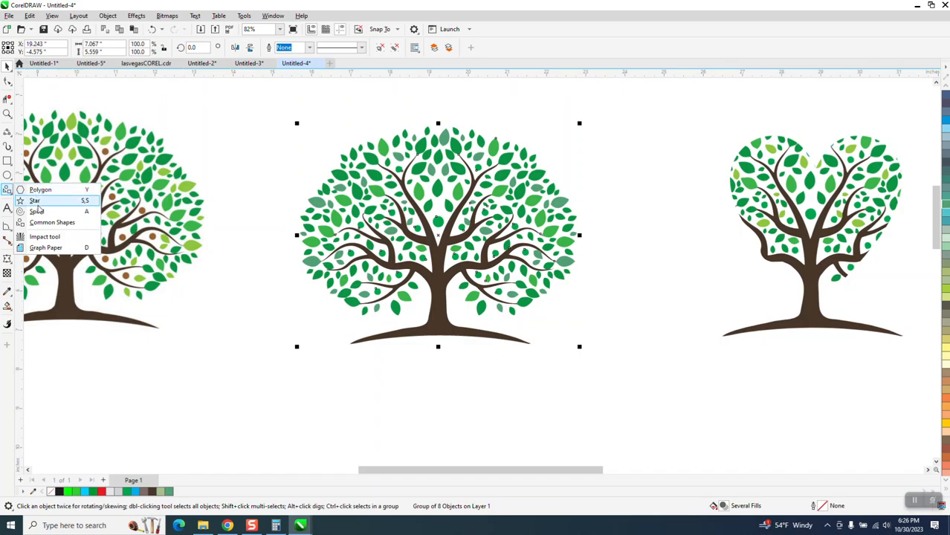
left_click(49, 223)
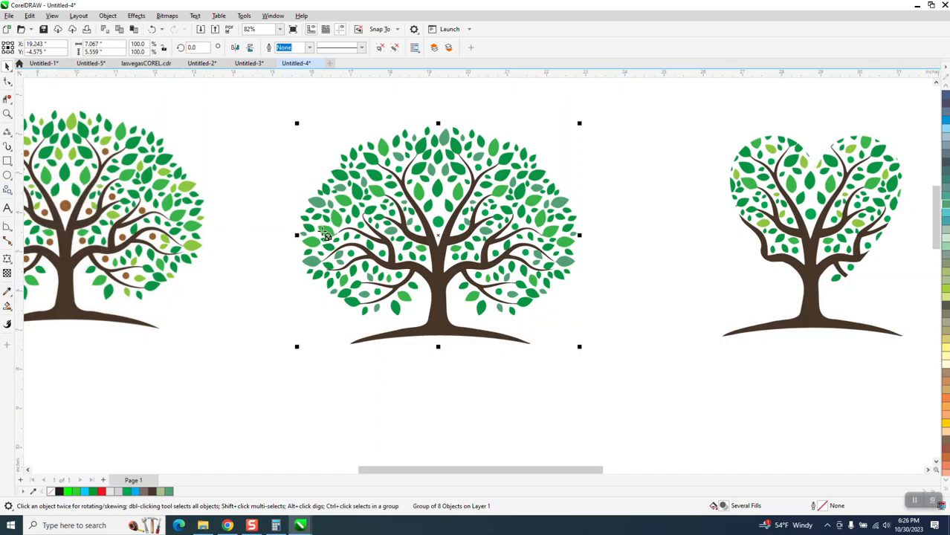
left_click_drag(694, 154, 510, 335)
left_click_drag(513, 242, 462, 242)
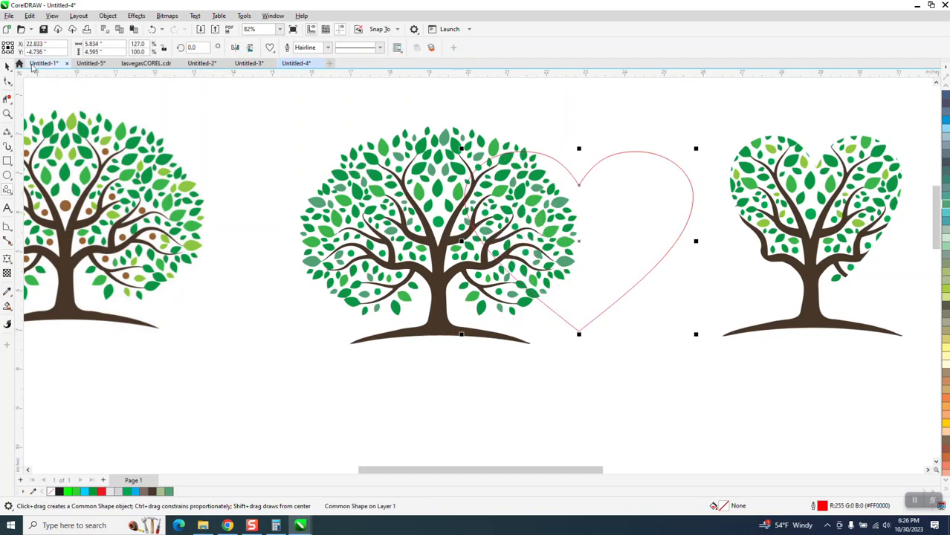
Step: Move the heart outline onto the recolored tree, centered on its trunk
left_click(8, 65)
left_click_drag(590, 249, 439, 239)
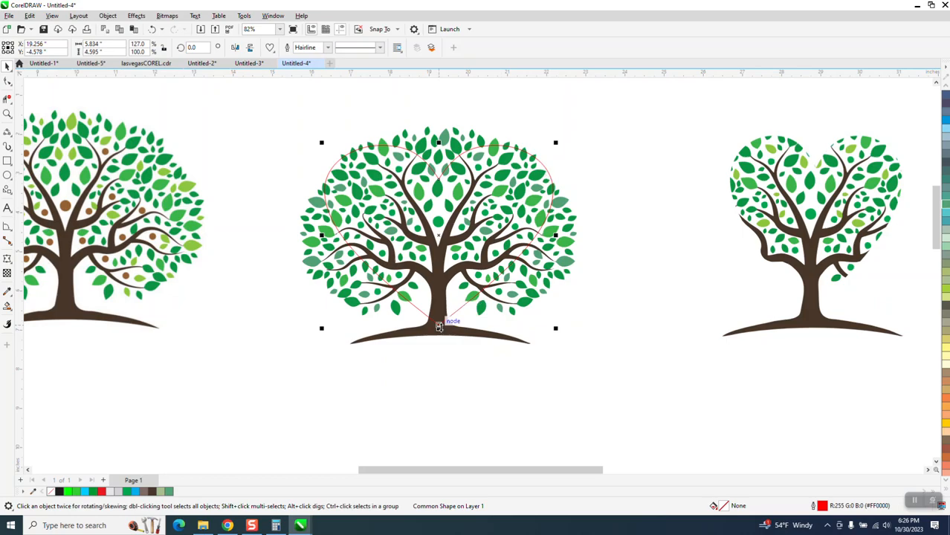
Step: Move the finished heart-shaped tree farther away, to the outer edge of the page
scroll(442, 285, "down", 4)
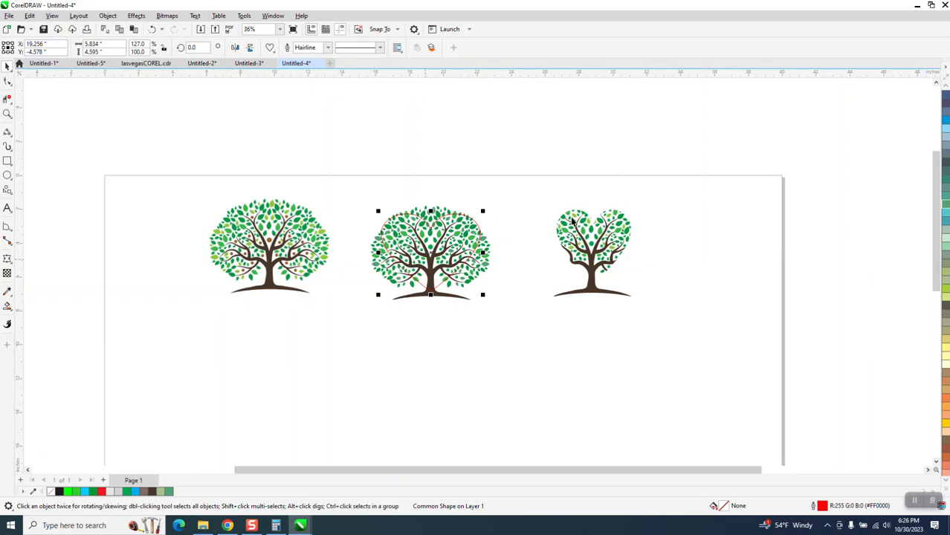
left_click_drag(554, 206, 660, 319)
left_click_drag(614, 261, 758, 259)
Step: Intersect the heart outline with the recolored tree and move the resulting heart-shaped piece 8 inches to the right
left_click_drag(354, 198, 523, 308)
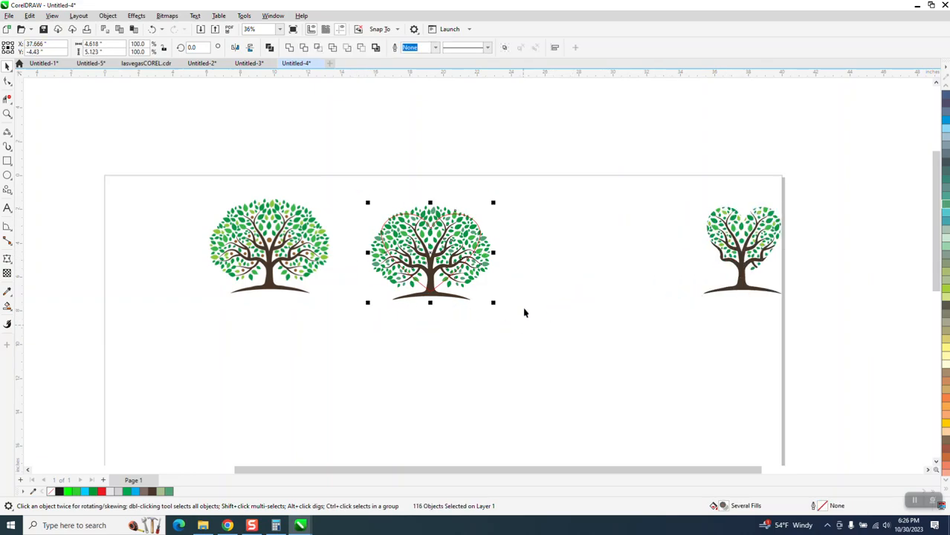
left_click(305, 47)
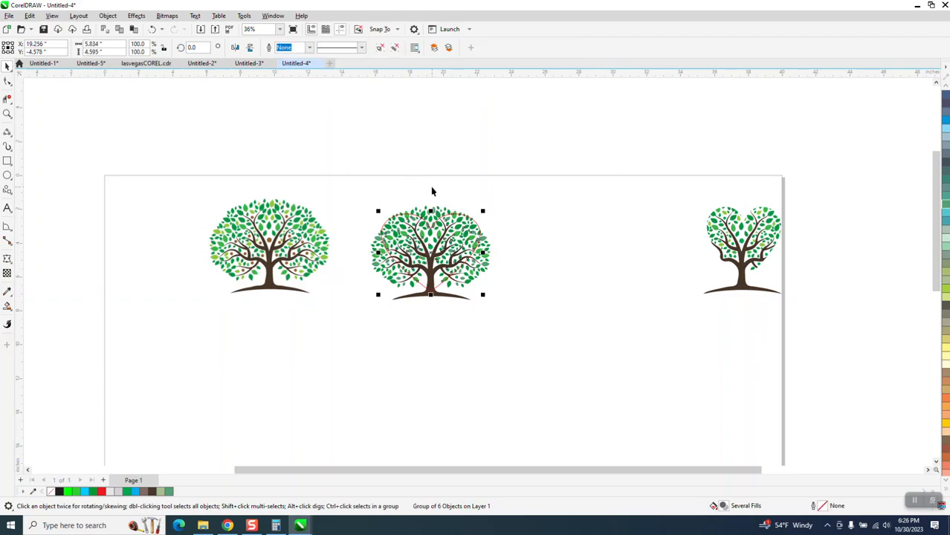
key("shift+Right")
key("shift+Right")
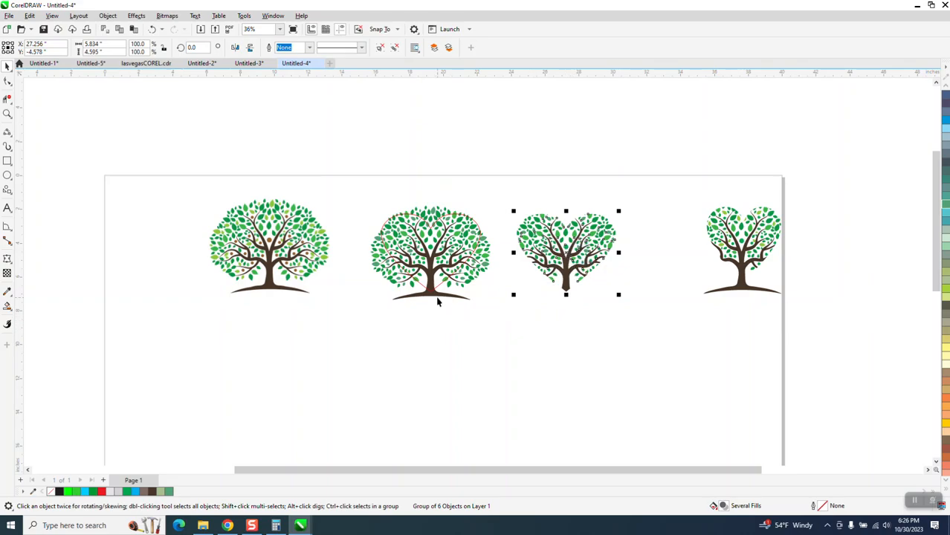
Step: Remove the fill from the recolored tree under the heart outline and give its shapes a black outline
left_click(7, 113)
left_click_drag(370, 209, 654, 361)
left_click(7, 66)
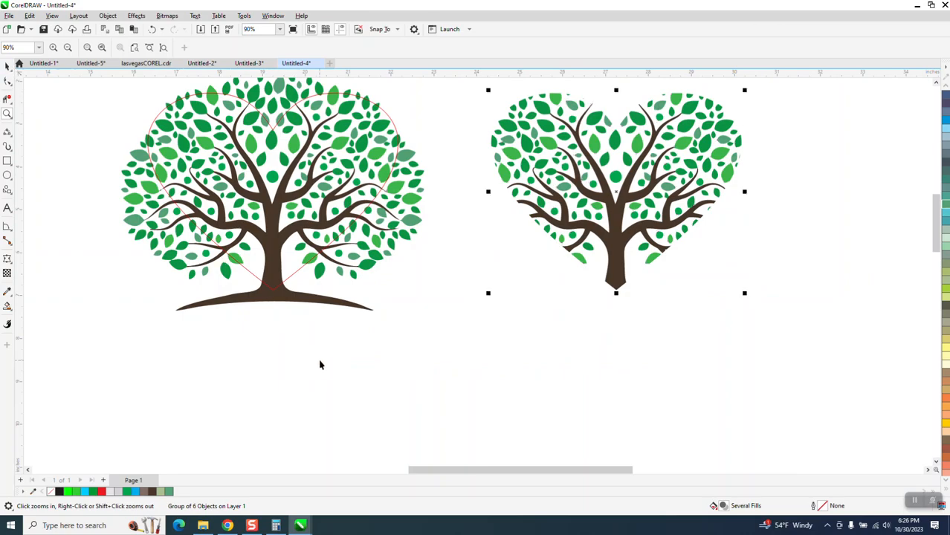
left_click(318, 365)
left_click(292, 299)
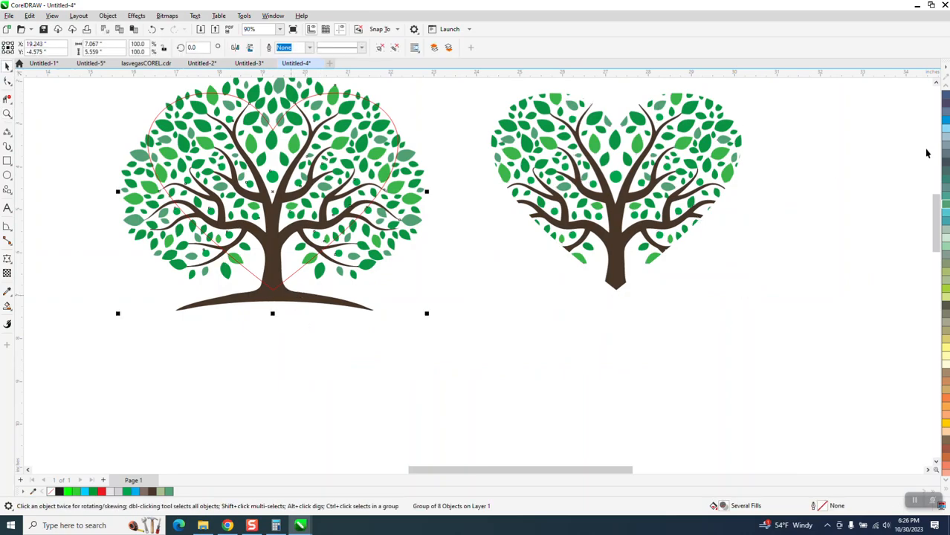
scroll(945, 102, "up", 5)
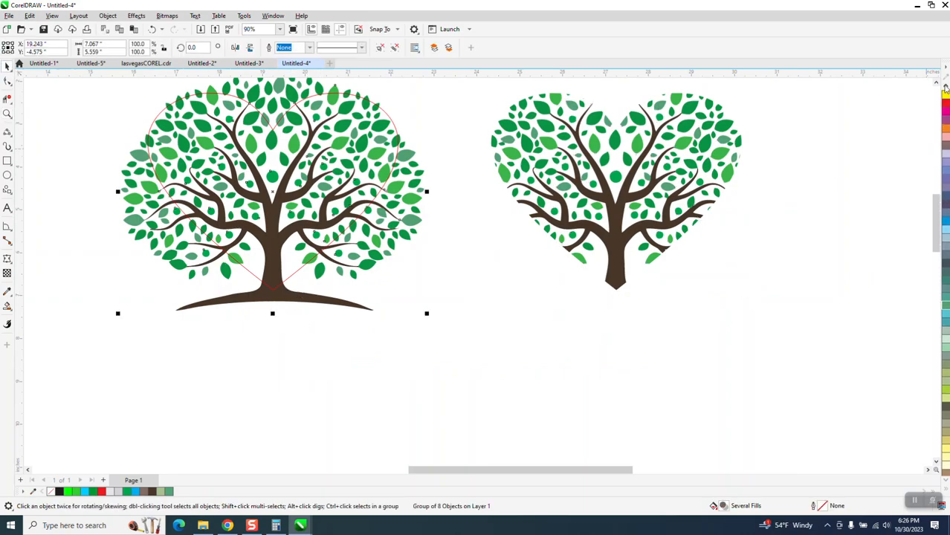
scroll(946, 88, "up", 3)
left_click(946, 98)
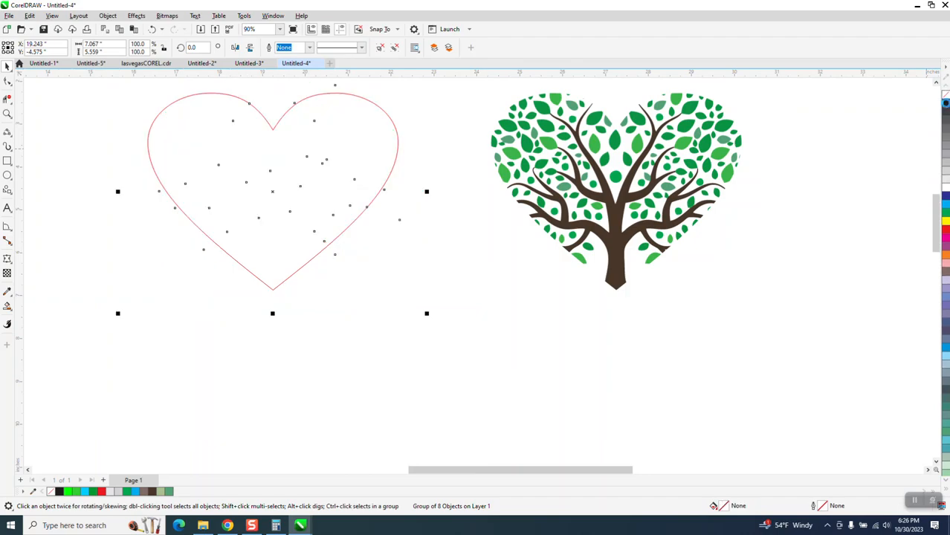
right_click(945, 104)
Step: Smart-fill the ground and trunk base below the heart's tip in brown (#996633) and move that piece 8 inches right under the heart-shaped crown
left_click(8, 307)
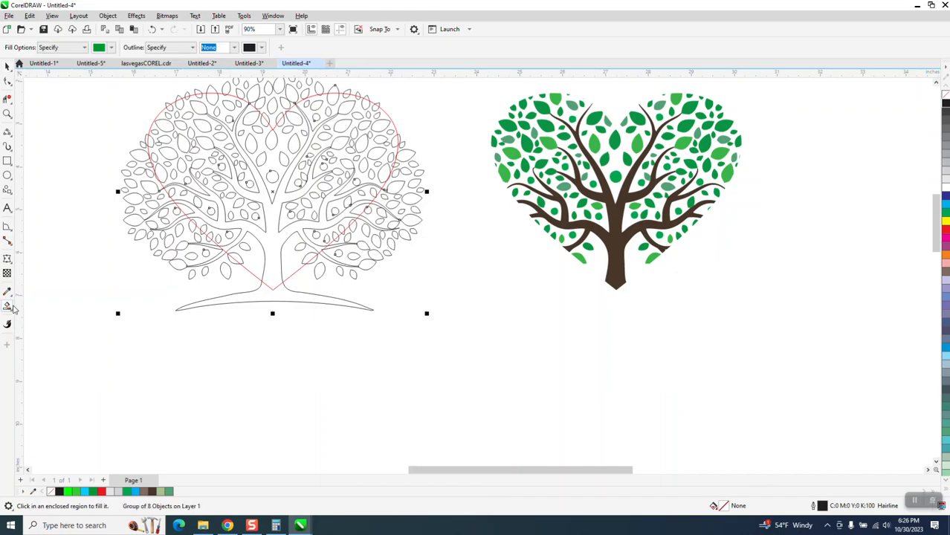
left_click(112, 48)
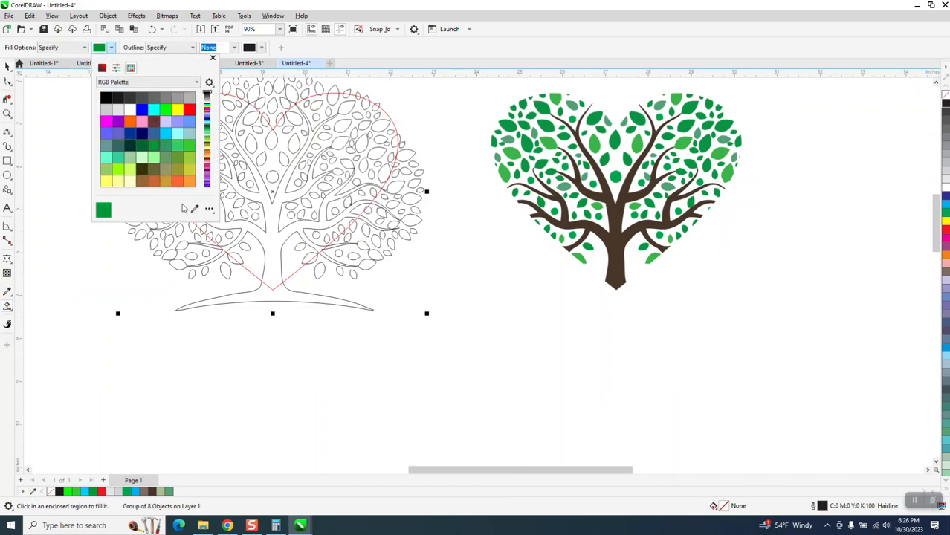
left_click(281, 299)
left_click(286, 294)
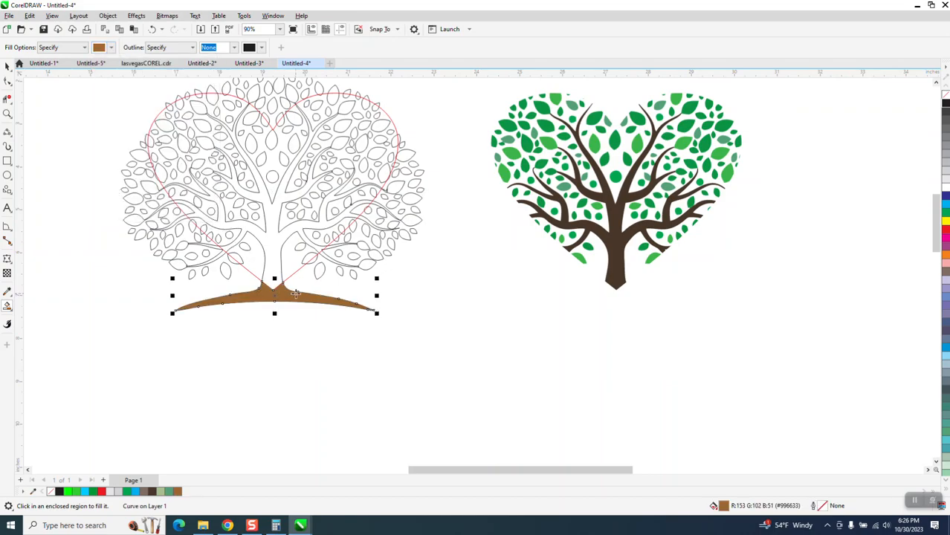
key("Right")
key("Right")
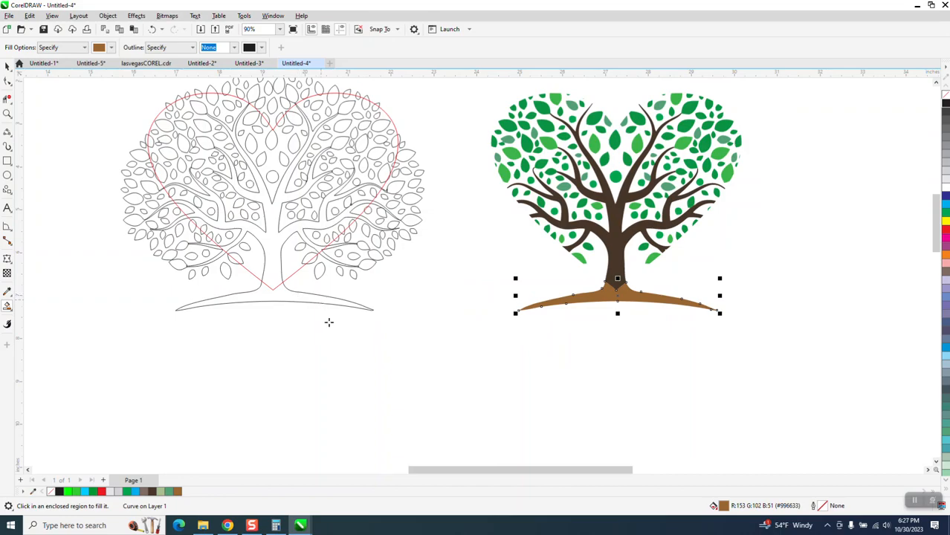
left_click(7, 66)
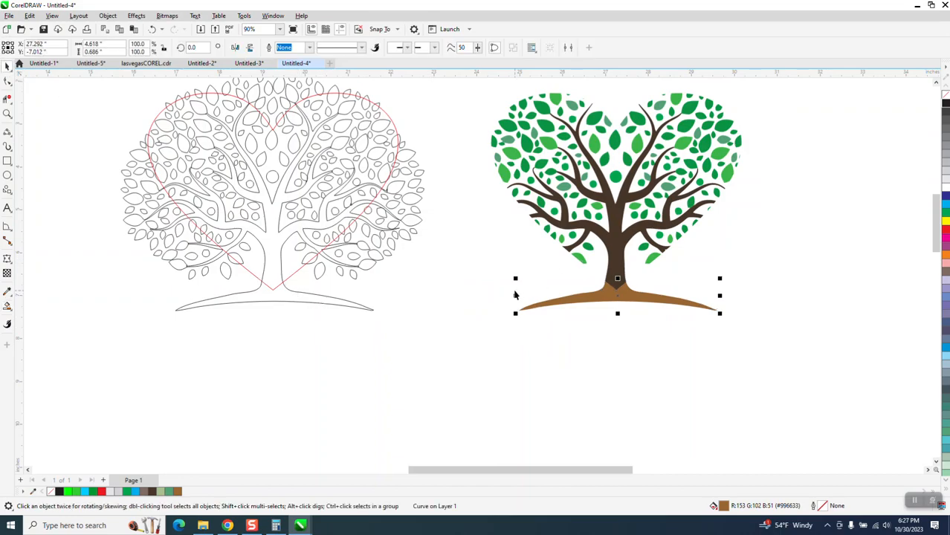
left_click(462, 324)
Step: Sample the trunk's dark brown with the Color Eyedropper and apply it to the ground piece
left_click(13, 296)
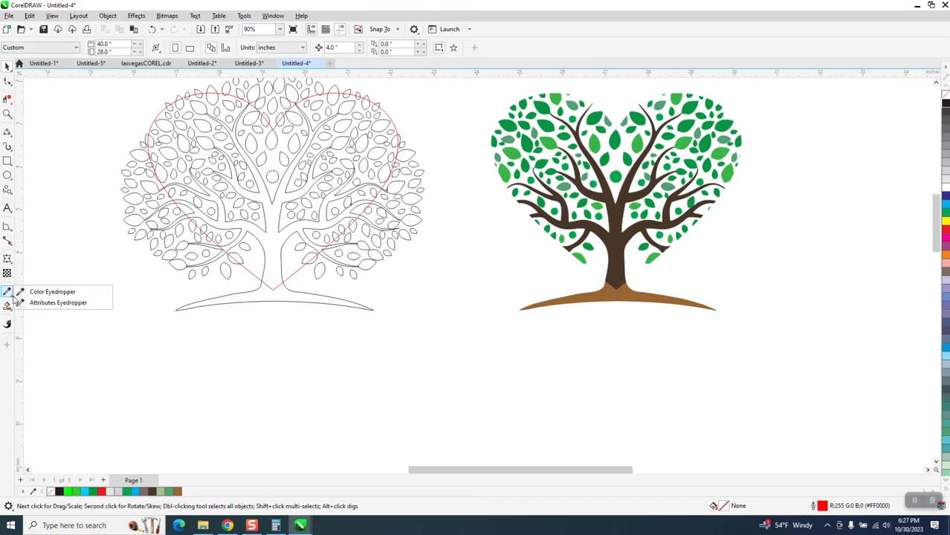
left_click(37, 294)
left_click(615, 262)
left_click(610, 292)
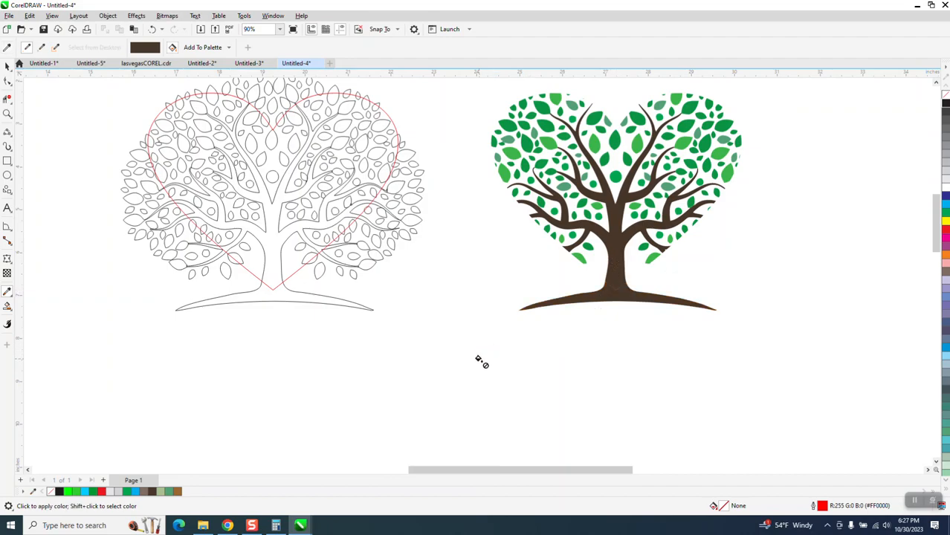
Step: Ungroup all objects of the heart-shaped crown and trunk, then clear the selection
left_click(7, 114)
left_click_drag(581, 257, 721, 349)
scroll(379, 219, "down", 3)
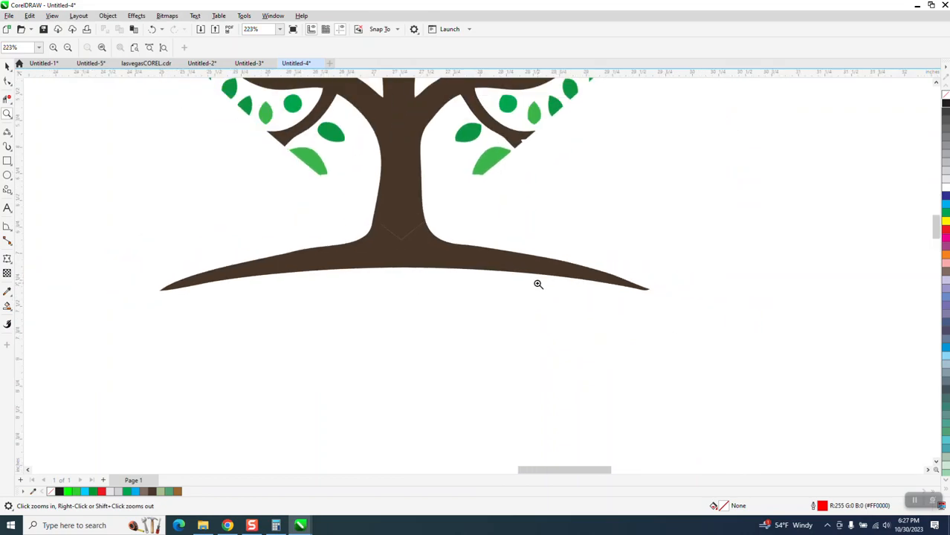
left_click(7, 64)
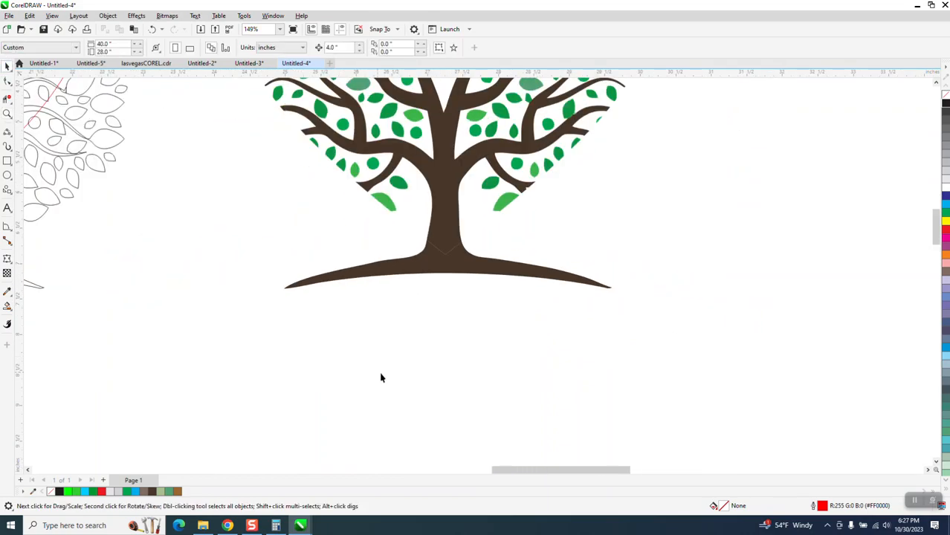
left_click(449, 231)
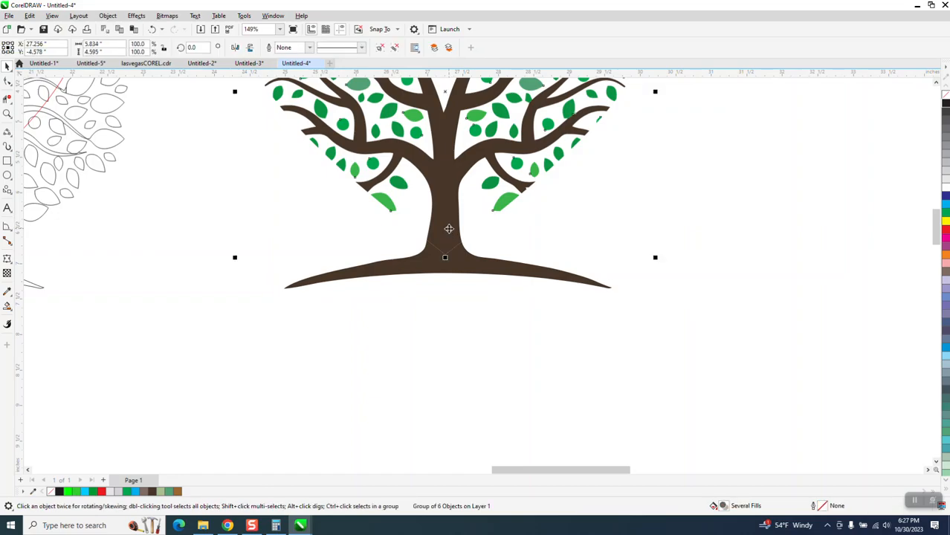
scroll(448, 229, "down", 4)
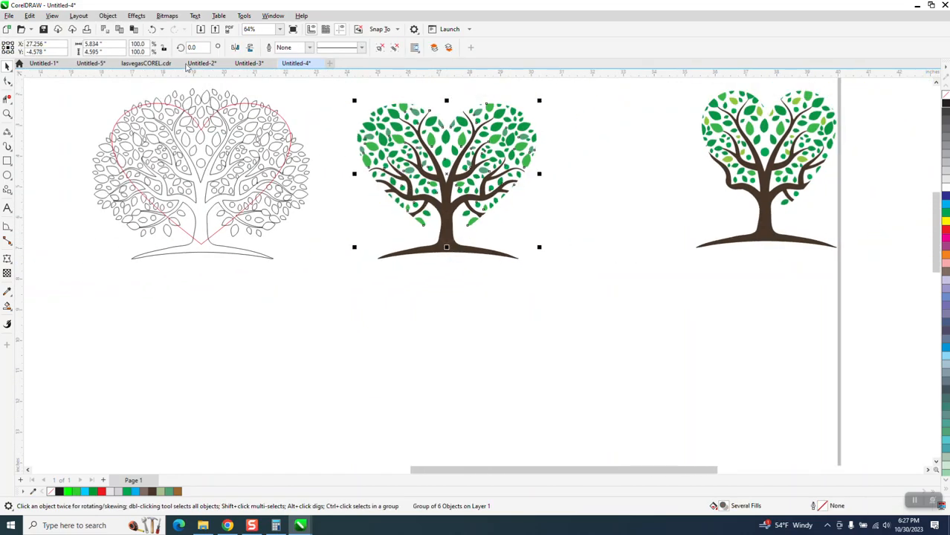
left_click(137, 16)
mouse_move(108, 16)
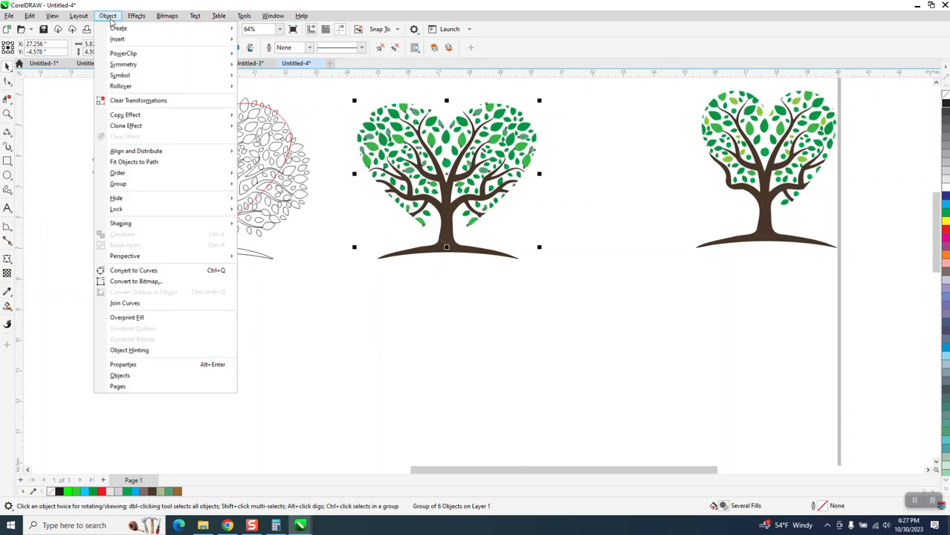
mouse_move(123, 186)
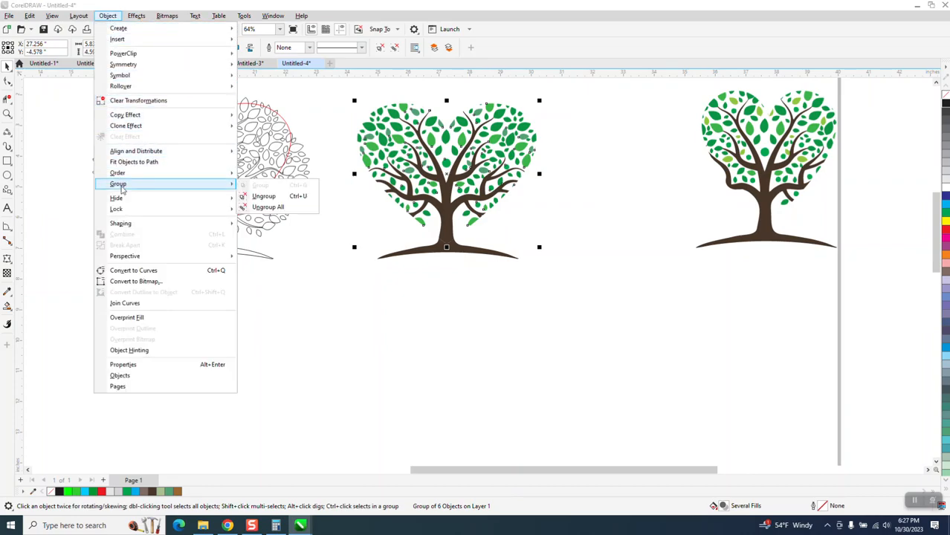
left_click(278, 204)
left_click(449, 229)
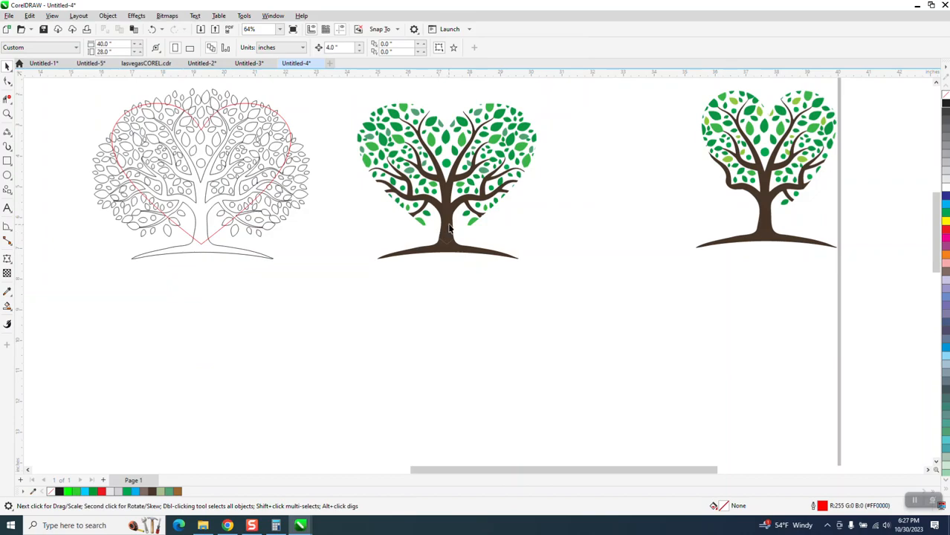
Step: Weld the trunk and branches to the ground piece, undoing the trial moves made before and after the weld
left_click(447, 227)
left_click_drag(461, 230, 578, 228)
left_click(153, 29)
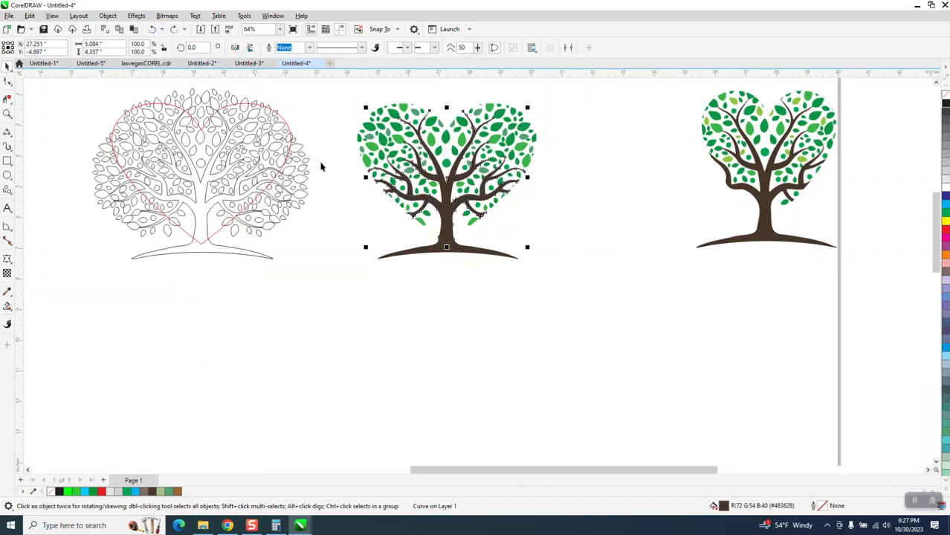
left_click(471, 252, "shift")
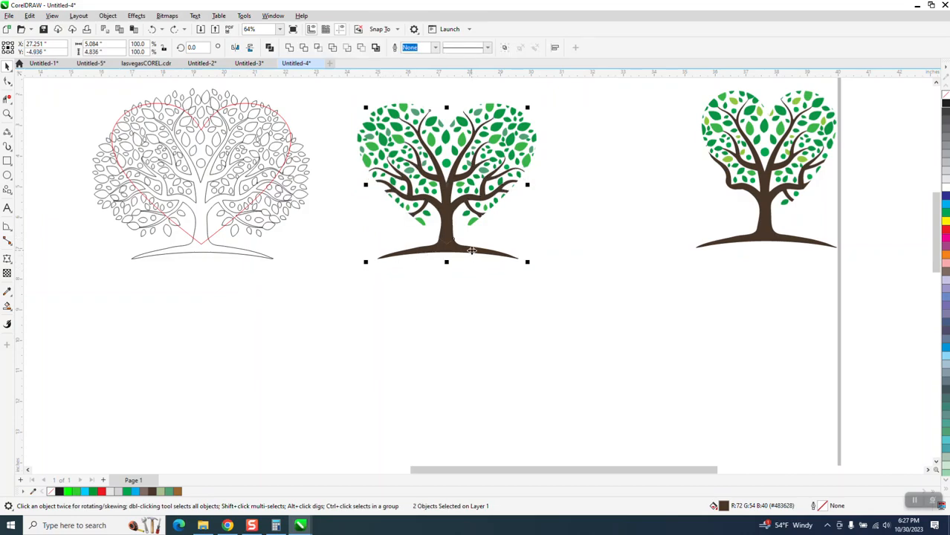
left_click(288, 47)
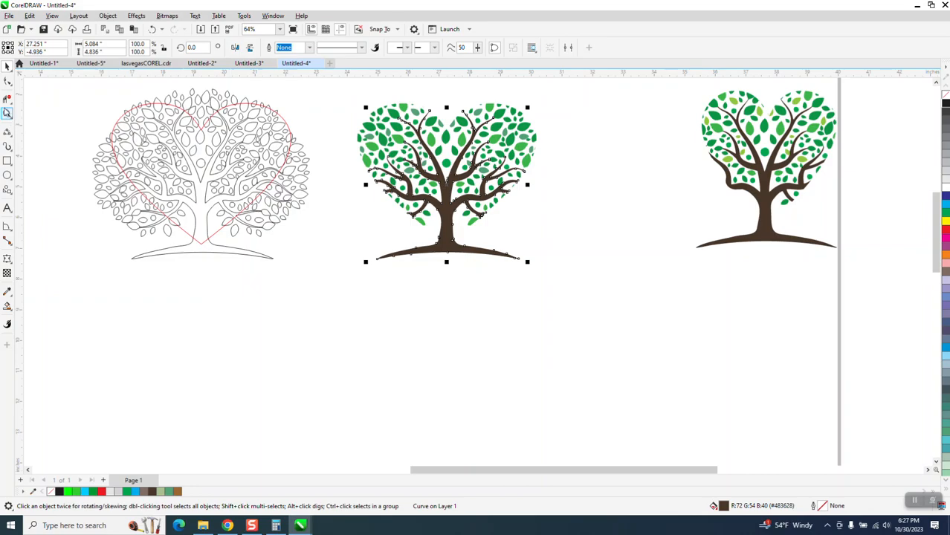
left_click_drag(462, 265, 572, 323)
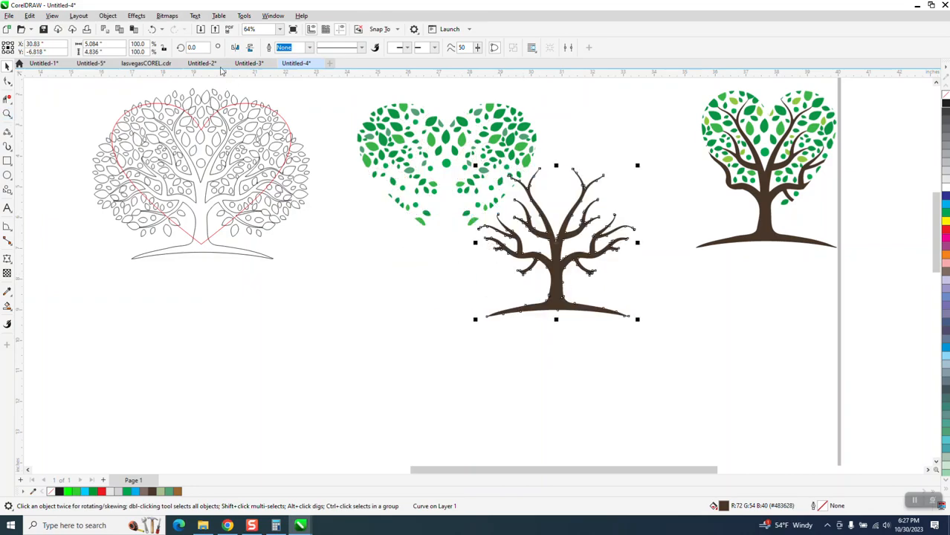
left_click(152, 29)
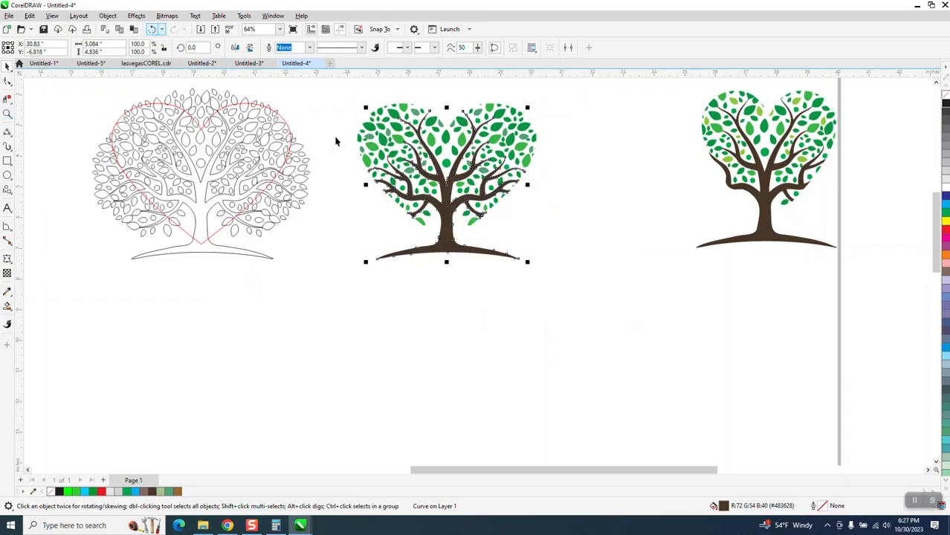
Step: Delete the nodes at the flat cut end of the trunk's lower-left branch
left_click(7, 114)
left_click_drag(340, 105, 662, 310)
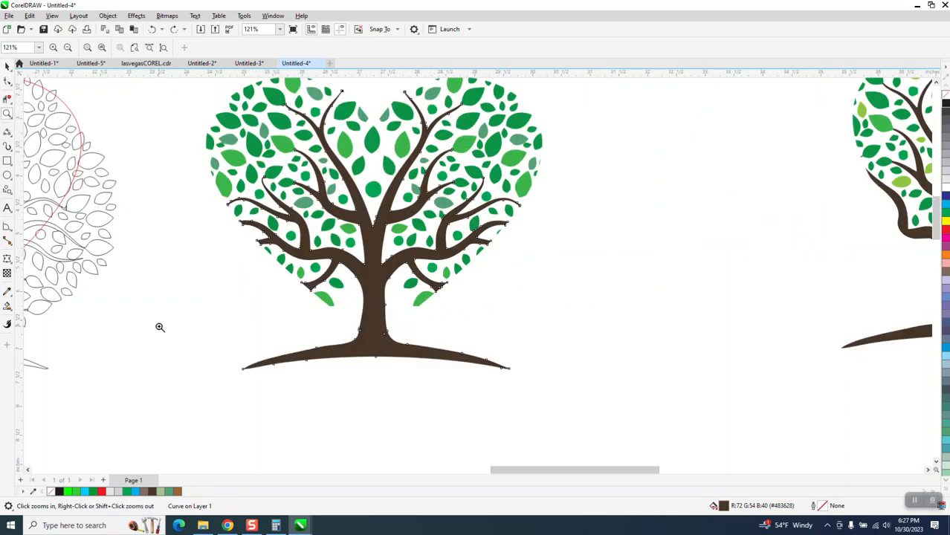
left_click_drag(227, 215, 418, 355)
left_click(7, 82)
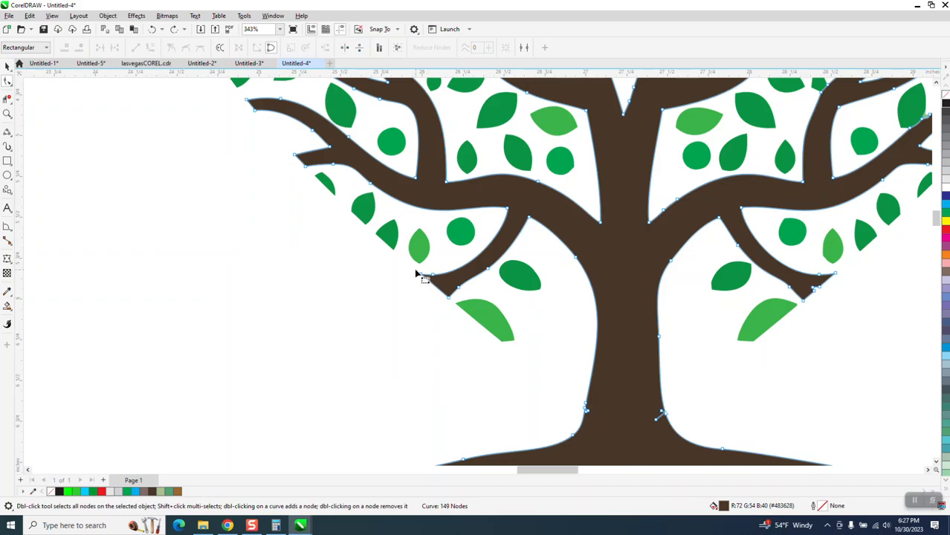
left_click_drag(419, 273, 458, 316)
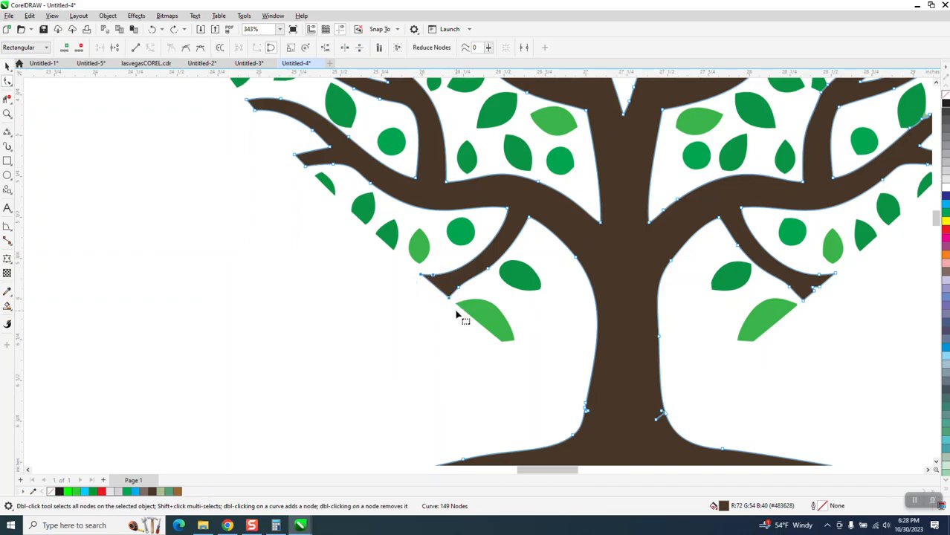
key("Delete")
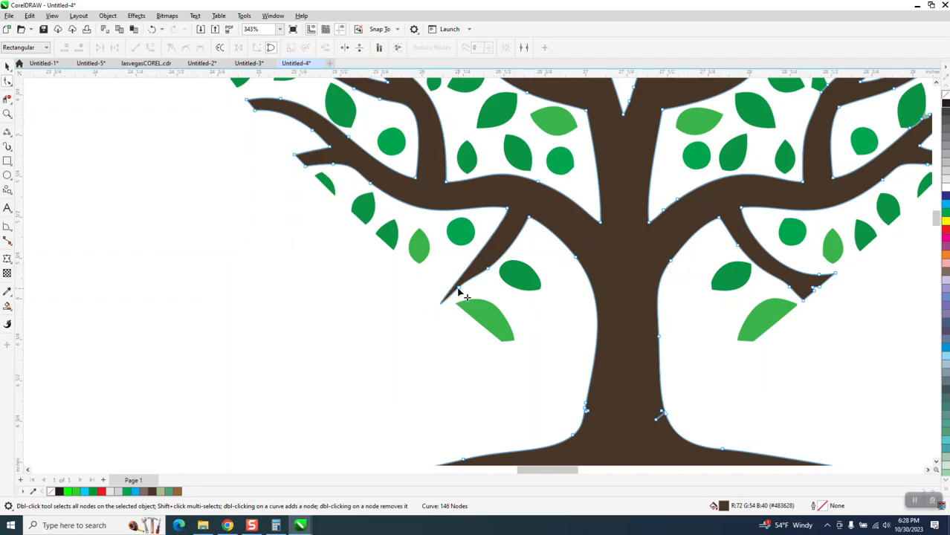
Step: Curve the upper edge of the lower-left branch with its node handles so the branch tapers to a slim tip
left_click_drag(397, 349, 394, 312)
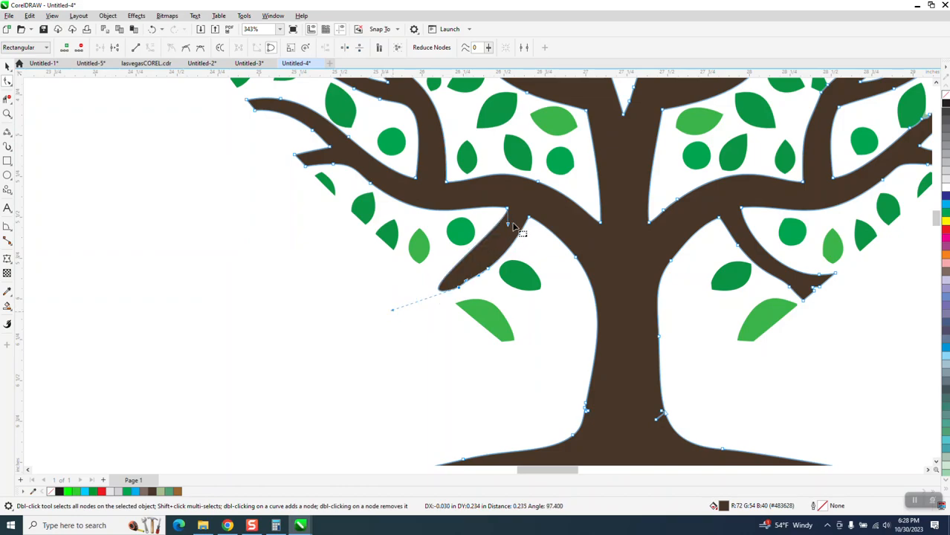
left_click_drag(508, 225, 519, 243)
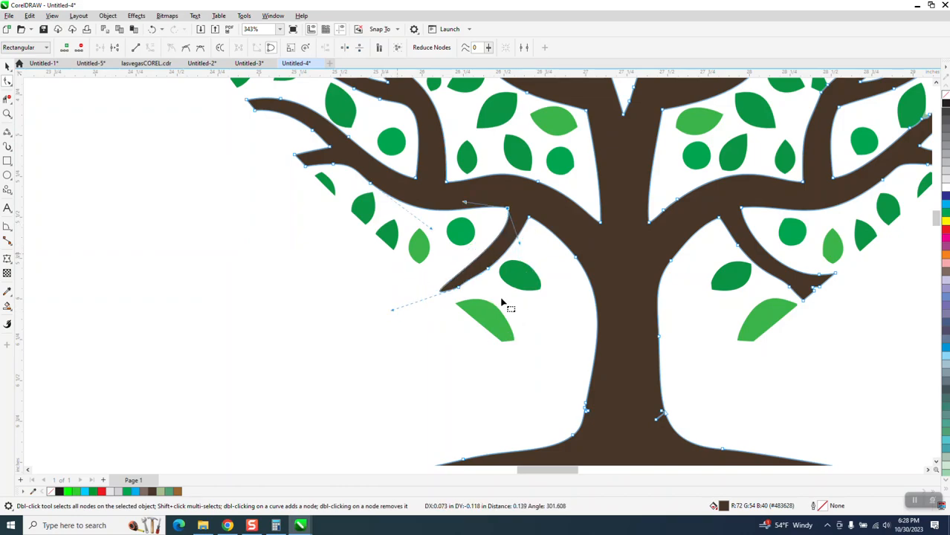
Step: Bend the straight cut edge of the small leaf below the left forked branch outward into a full, rounded leaf
scroll(466, 318, "down", 2)
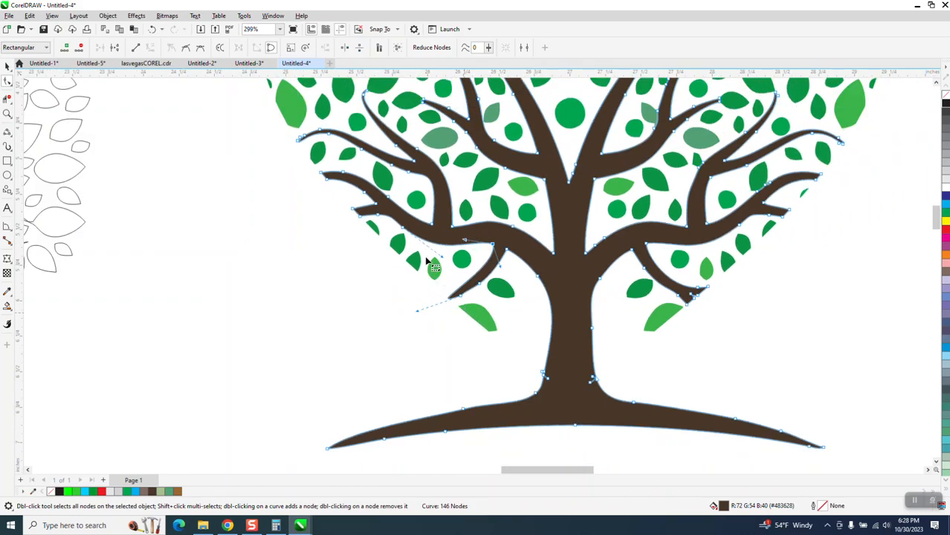
left_click(378, 238)
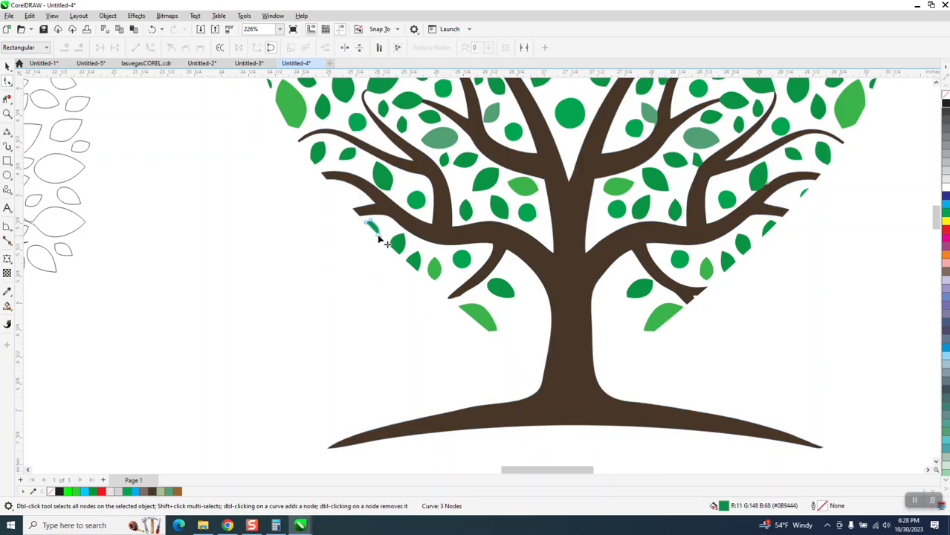
left_click(7, 113)
left_click_drag(330, 196, 399, 254)
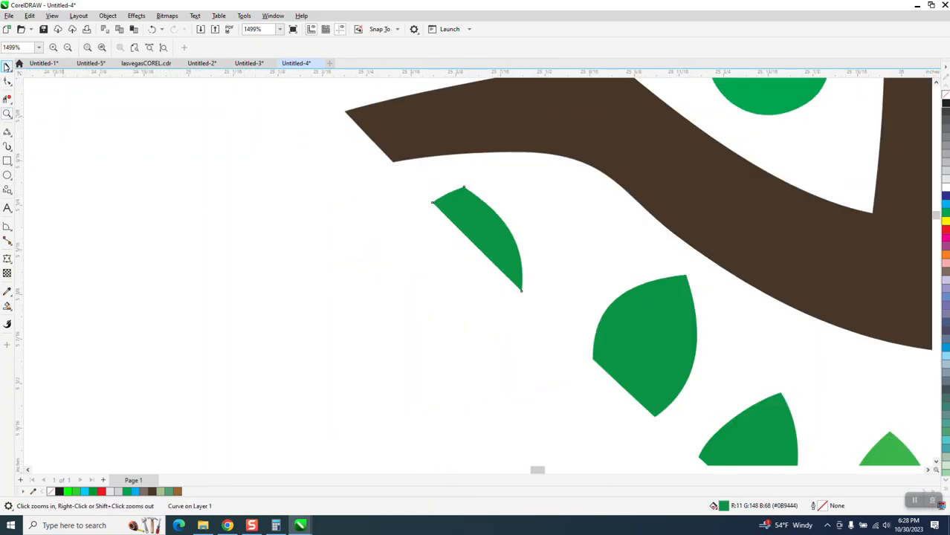
key("F10")
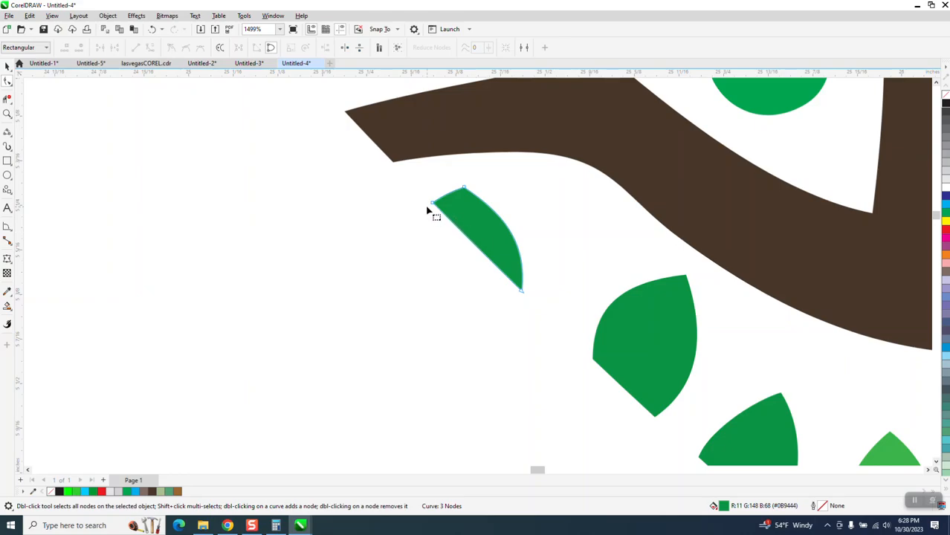
left_click_drag(461, 234, 493, 282)
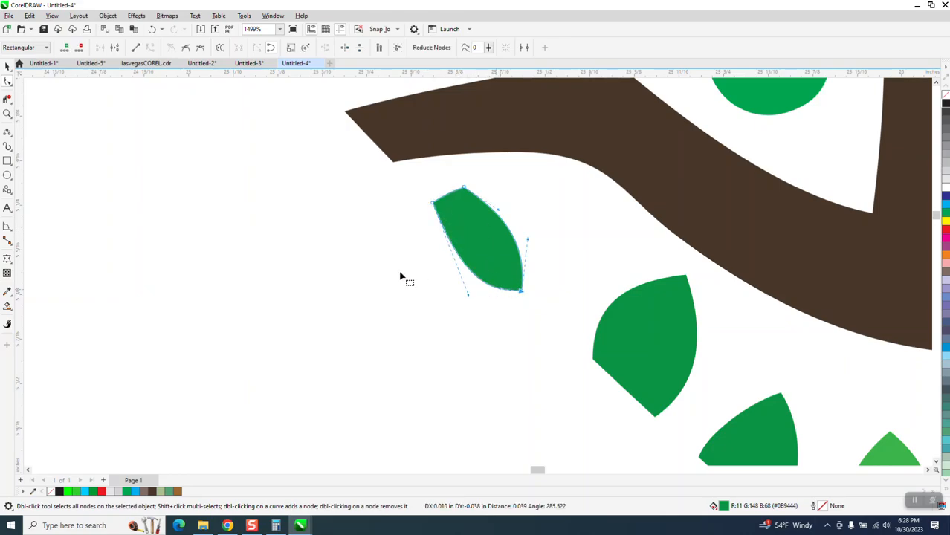
scroll(433, 282, "down", 4)
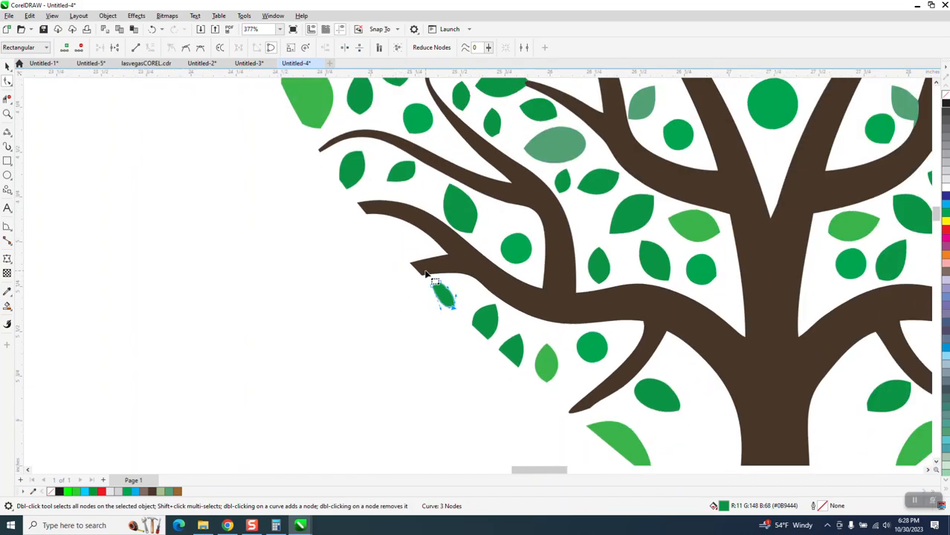
Step: Delete the nodes at the flat cut end of the short lower fork on the tree's left branch
left_click(426, 273)
left_click_drag(402, 260, 424, 284)
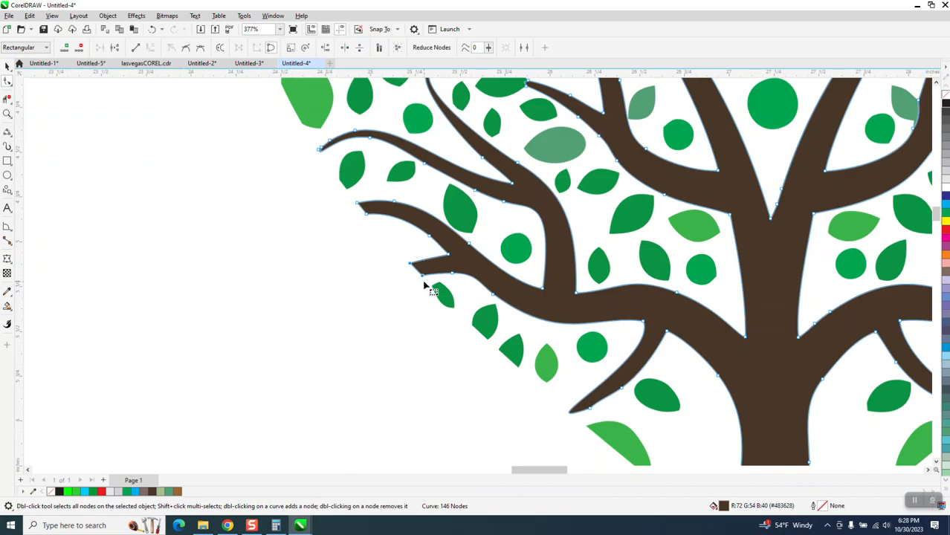
key("Delete")
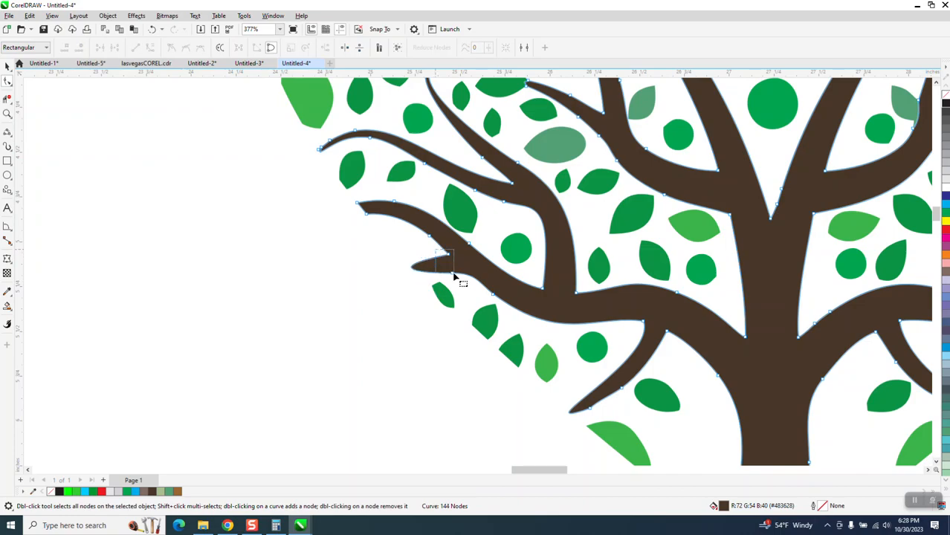
Step: Remove the short fork from the left branch by straightening its outline to a line and deleting the leftover corner node
right_click(452, 274)
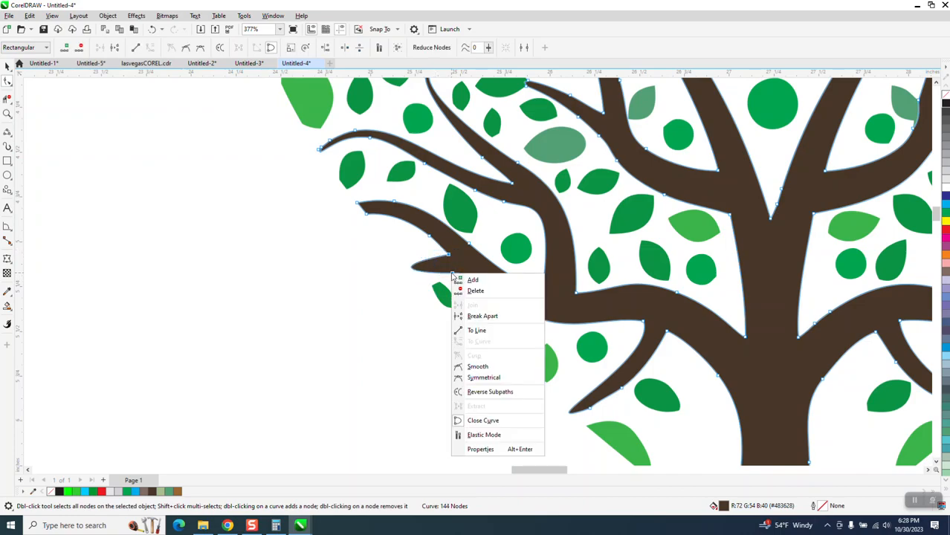
left_click(476, 330)
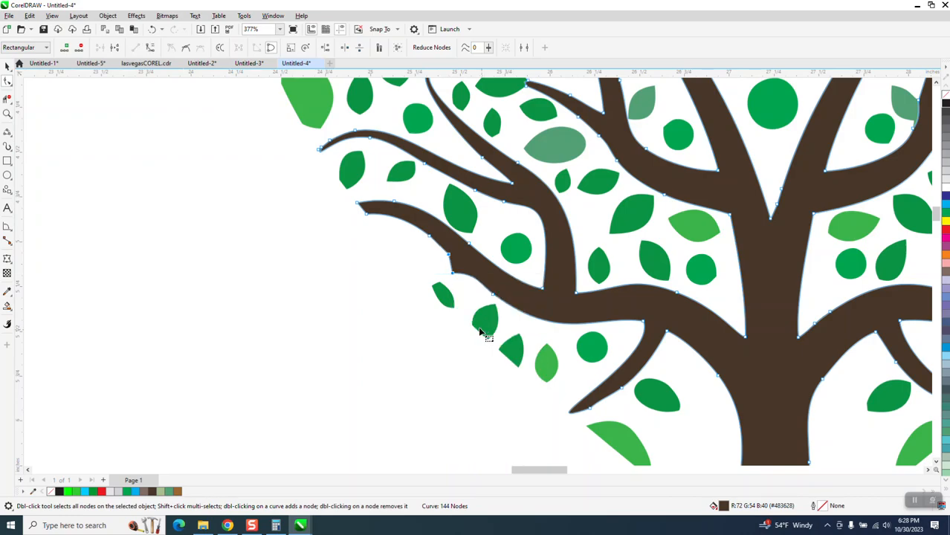
left_click(455, 281)
left_click(453, 274)
key("Delete")
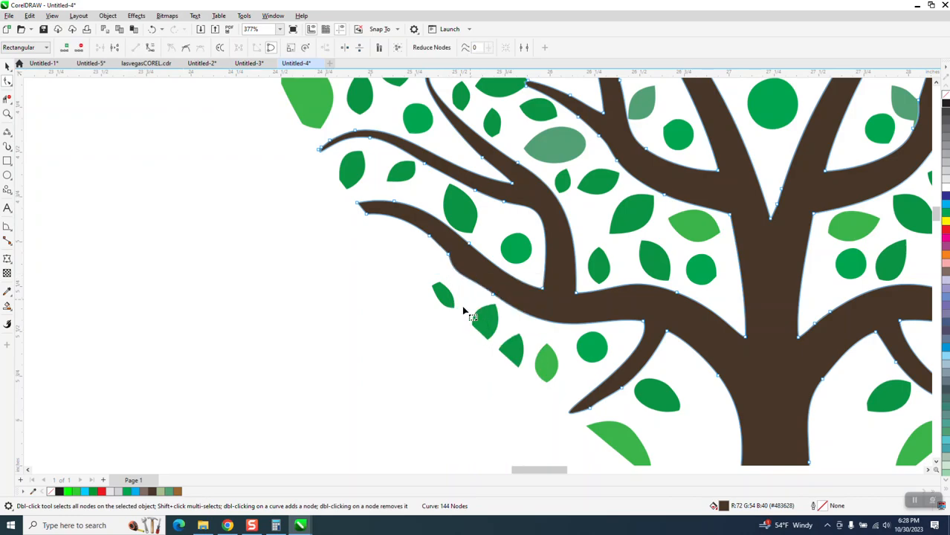
Step: Place a copy of the dark green leaf under the lower-right branch slightly higher and closer to the trunk
scroll(242, 308, "down", 3)
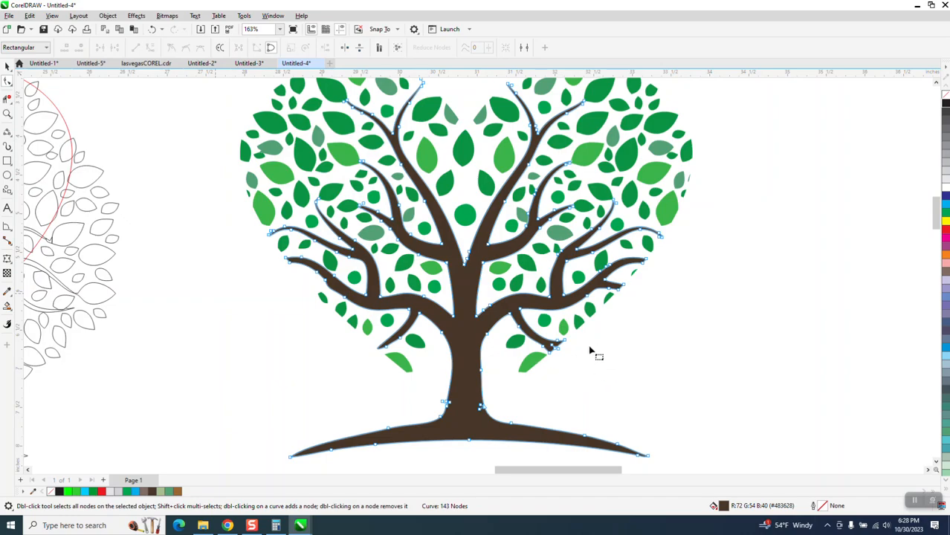
scroll(367, 295, "down", 2)
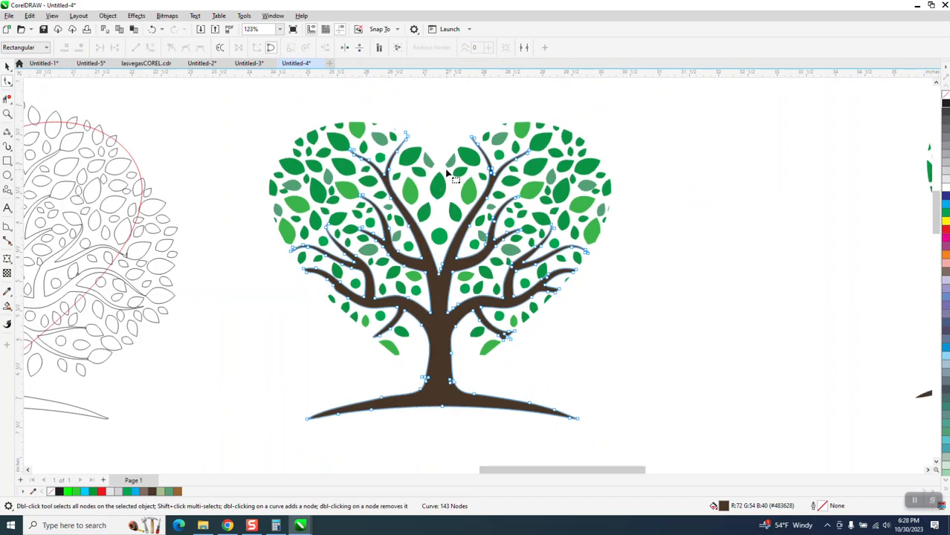
scroll(448, 171, "down", 1)
left_click(8, 67)
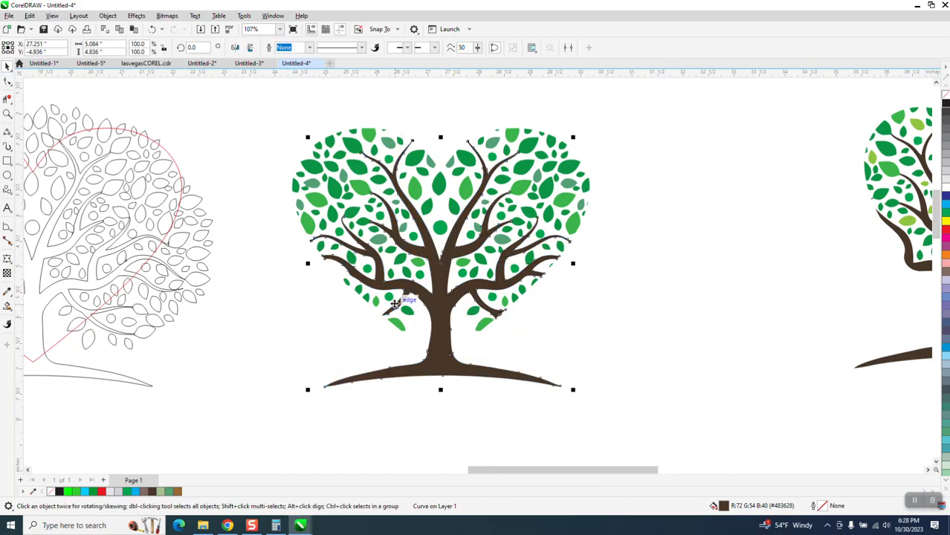
left_click(8, 113)
left_click_drag(332, 266, 638, 390)
left_click(7, 67)
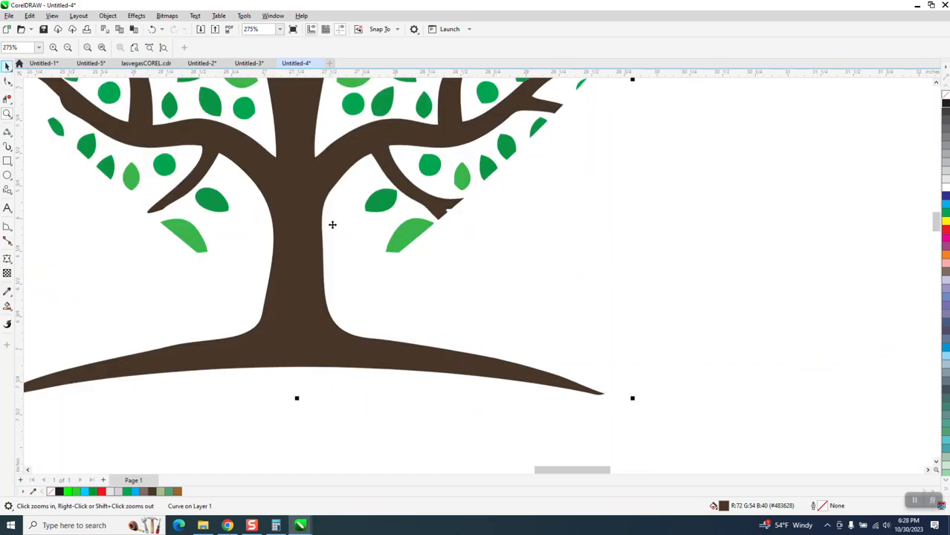
scroll(605, 319, "down", 1)
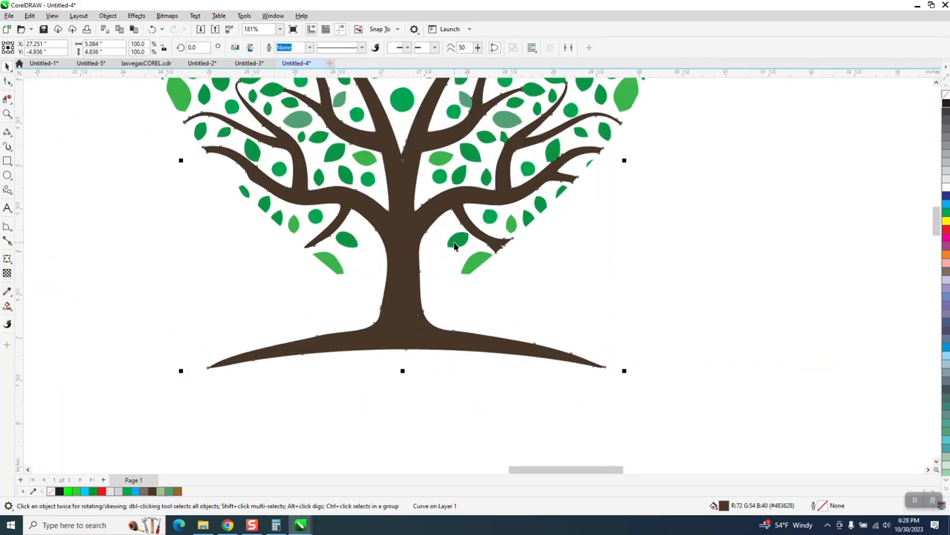
left_click(455, 242)
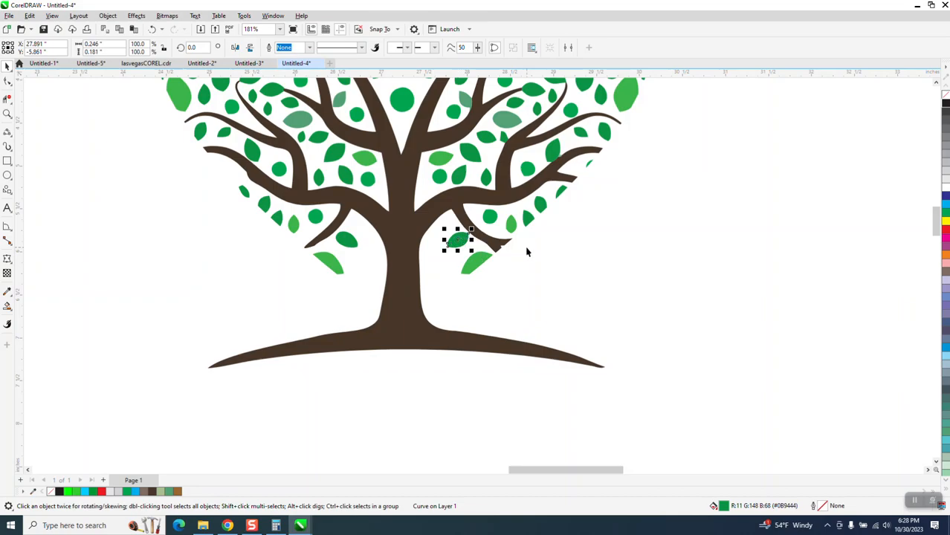
mouse_move(458, 240)
left_mouse_down()
mouse_move(367, 260)
mouse_move(385, 250)
mouse_move(401, 131)
mouse_move(420, 97)
mouse_move(414, 153)
mouse_move(448, 263)
mouse_move(434, 253)
mouse_move(443, 229)
left_mouse_up()
Step: Delete the large green circle in the central fork of the trunk
scroll(451, 372, "down", 3)
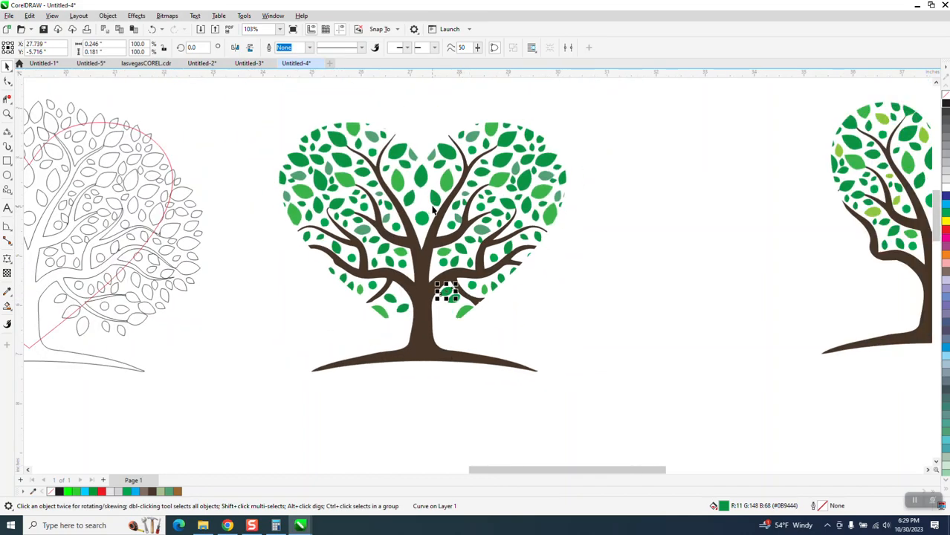
scroll(637, 248, "down", 1)
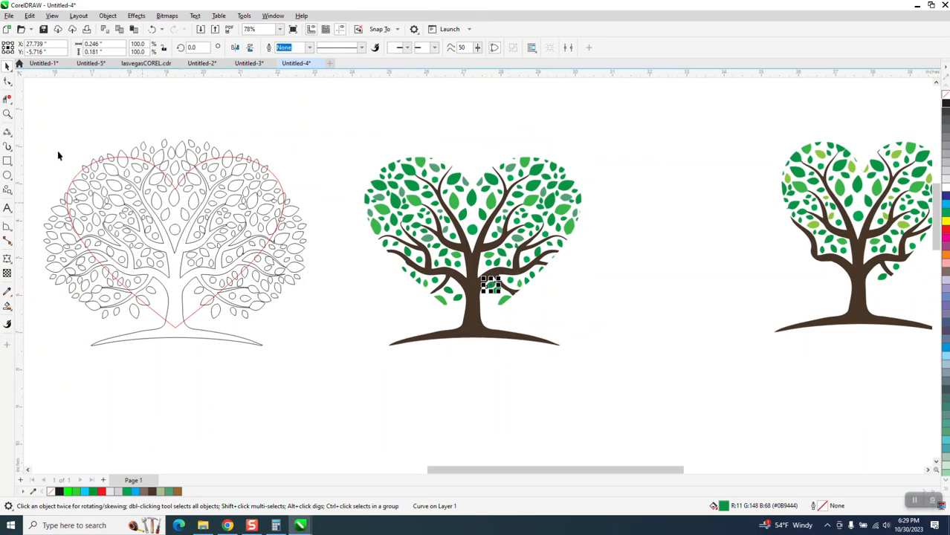
left_click(8, 114)
left_click_drag(426, 175, 567, 292)
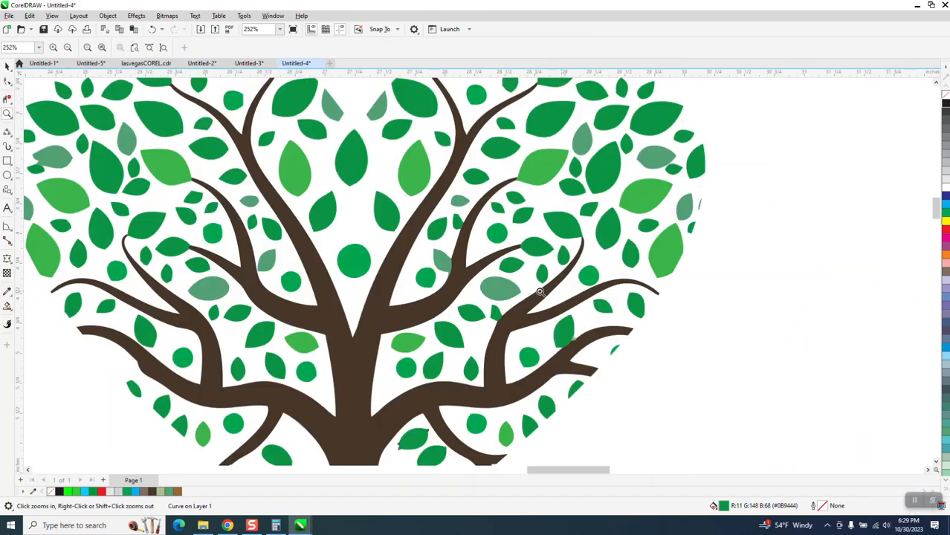
left_click(8, 65)
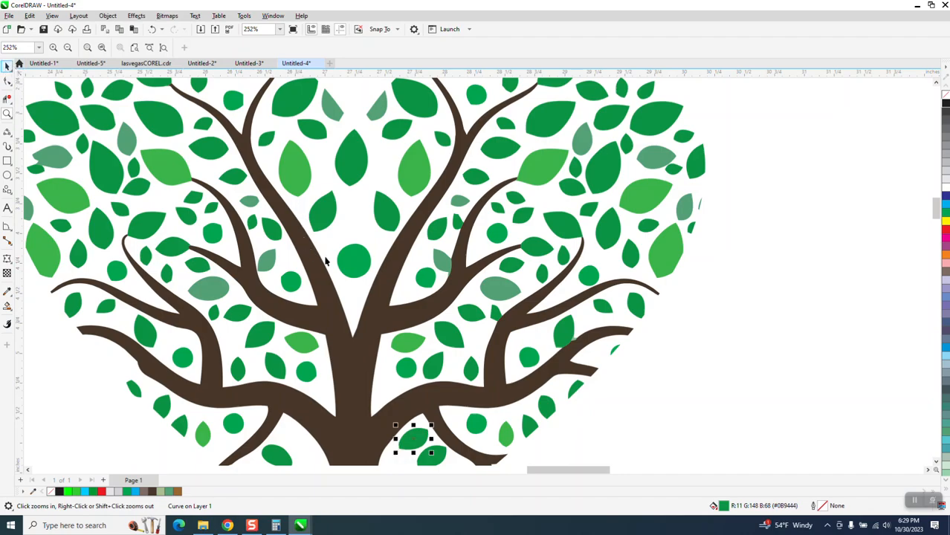
left_click(356, 265)
key("Delete")
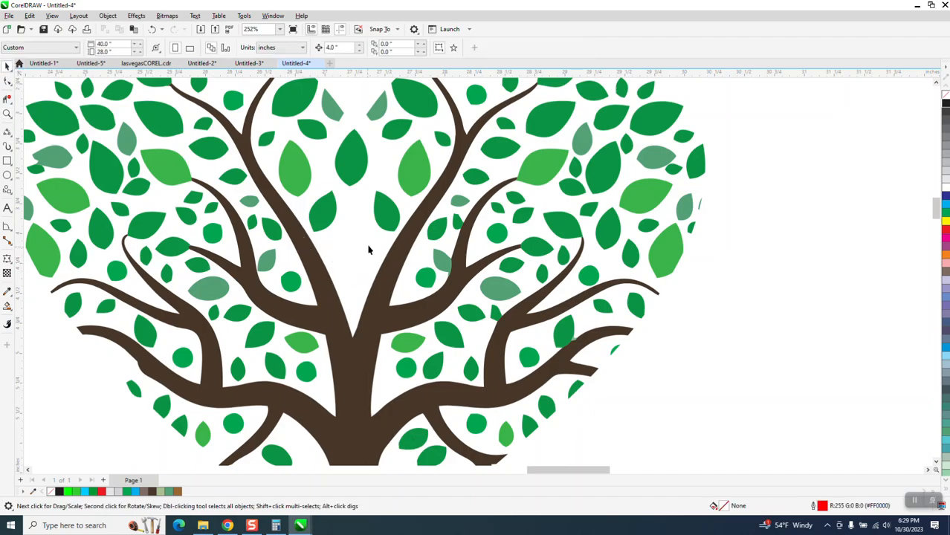
Step: Fill the gap in the trunk's central fork with two copies of the neighbouring dark green leaf, undoing the trial moves made in between
left_click(383, 223)
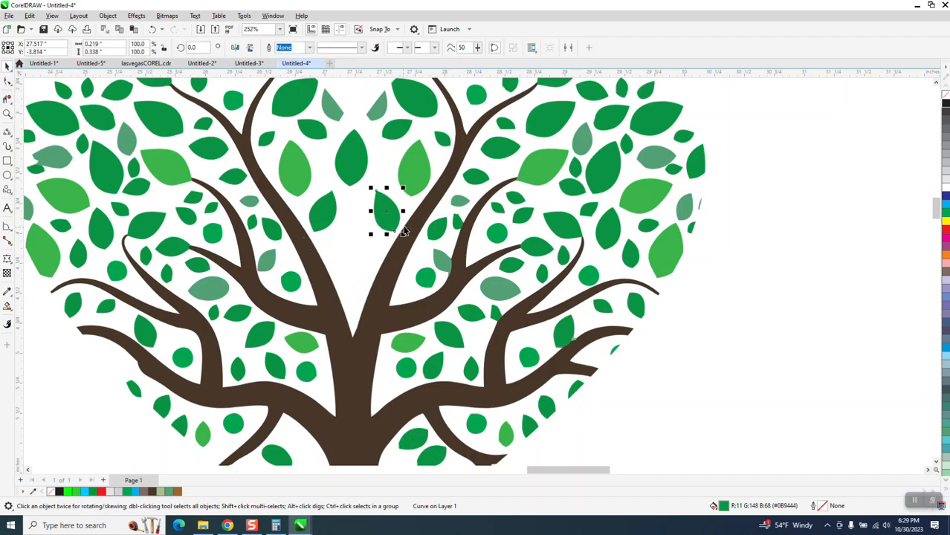
left_click_drag(389, 217, 362, 272)
left_click(372, 255)
left_click_drag(380, 240, 359, 241)
key("ctrl+z")
key("ctrl+z")
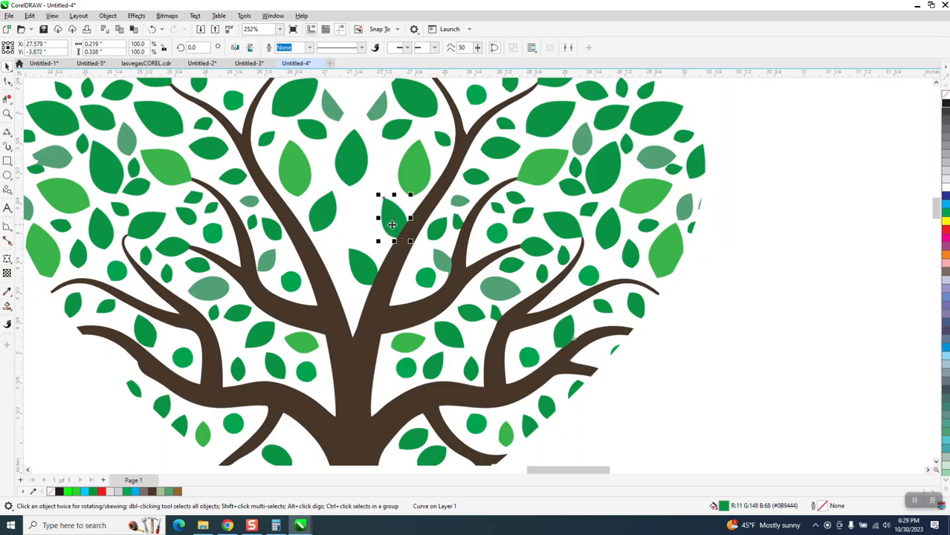
scroll(350, 190, "down", 1)
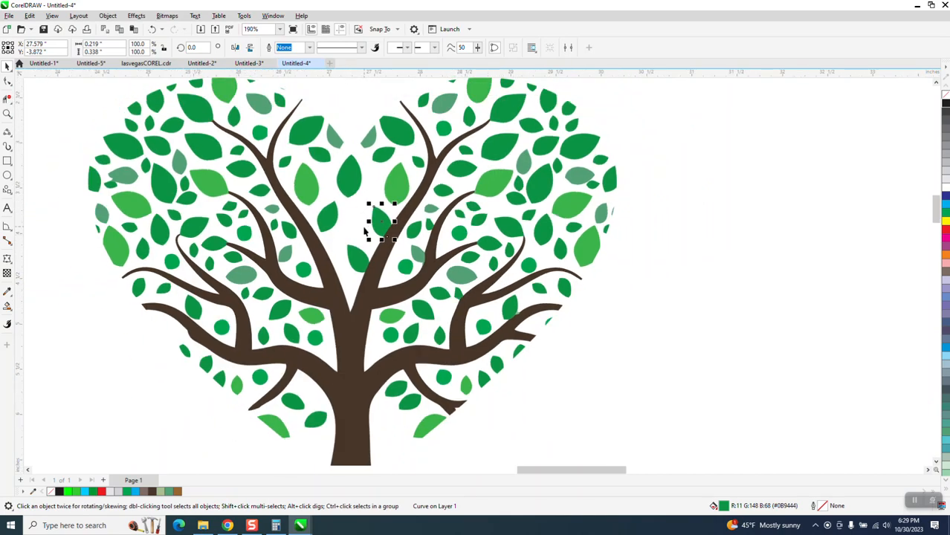
left_click_drag(385, 224, 356, 225)
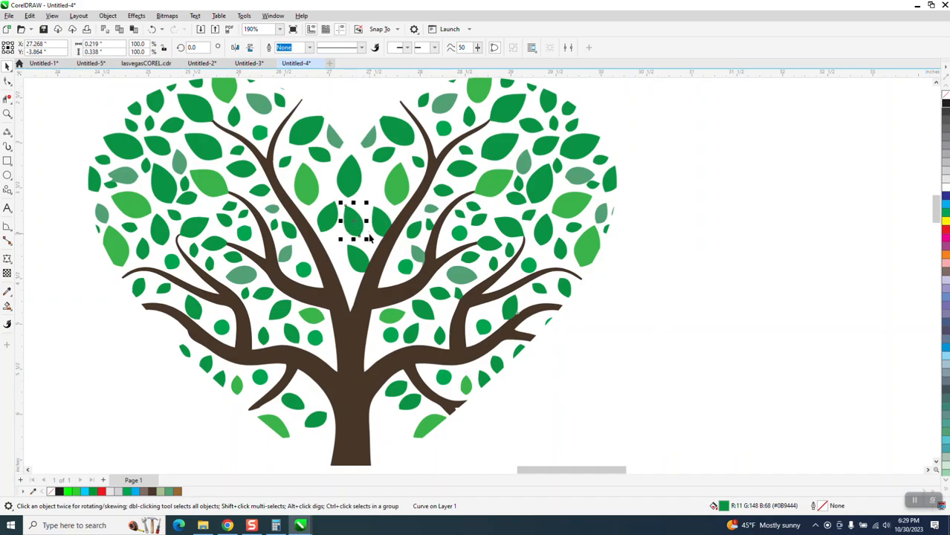
Step: Copy the small light green leaf beside the trunk into the gap right of the top central leaf and rotate it upright
left_click(315, 321)
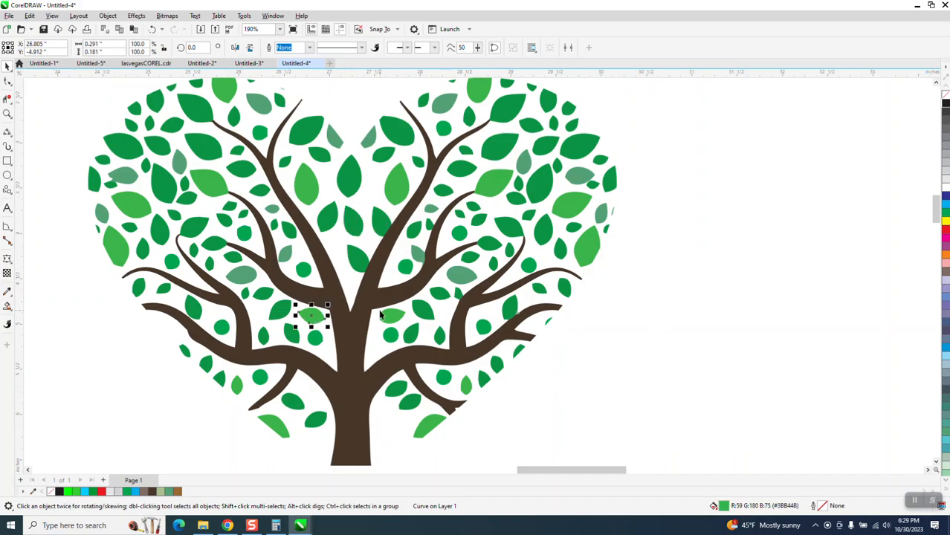
left_click_drag(310, 313, 388, 192)
left_click(376, 178)
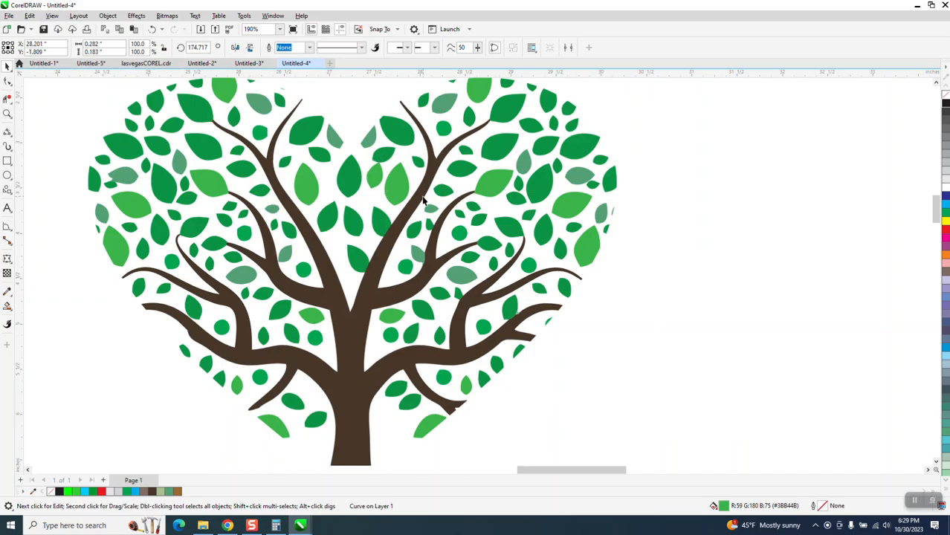
Step: Delete the spare light green leaf lying above the heart's right lobe
scroll(490, 92, "down", 3)
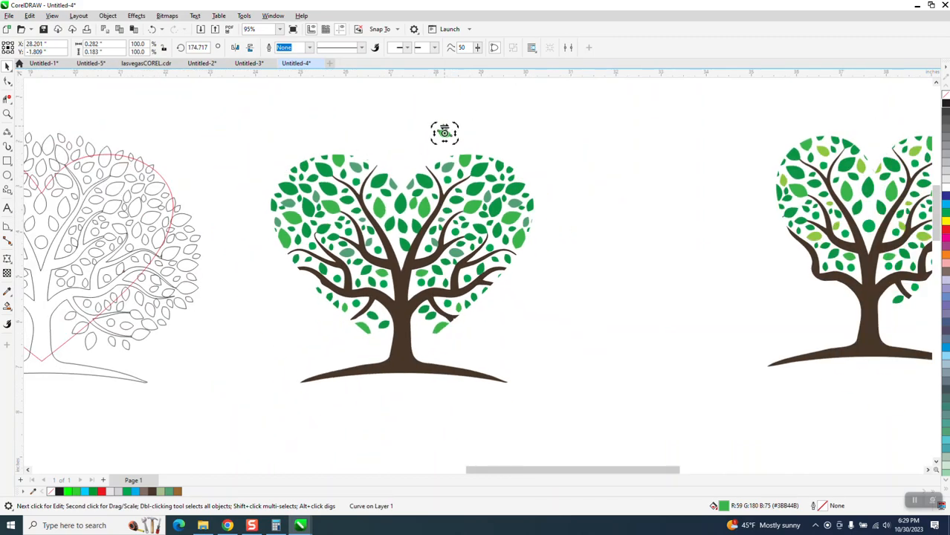
left_click_drag(425, 119, 437, 137)
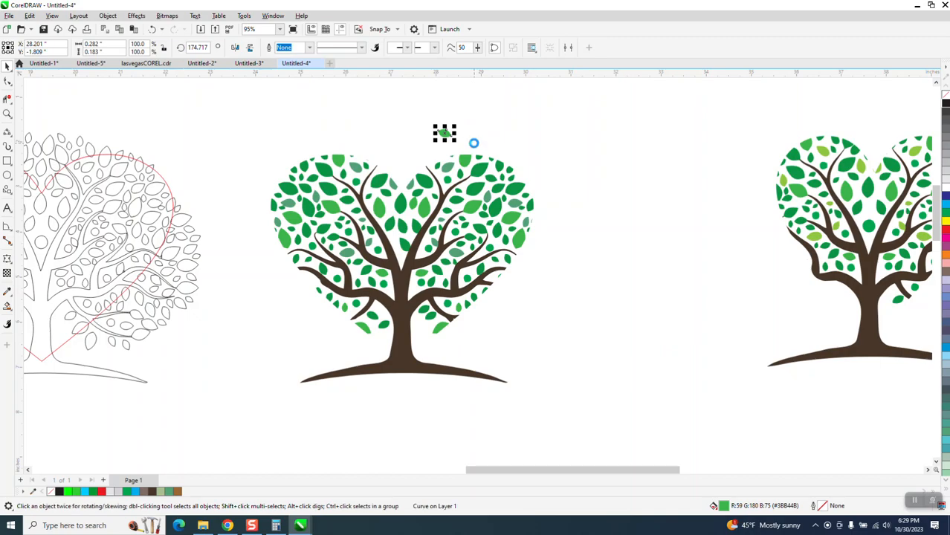
key("Delete")
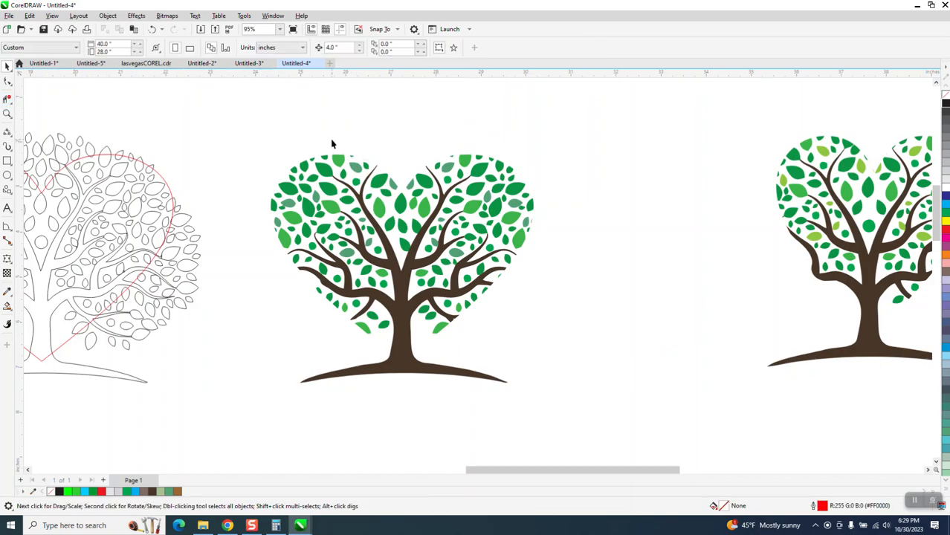
Step: Delete the tiny sliver at the left lobe's inner edge and the small cut leaf piece on top of the right lobe
left_click_drag(608, 223, 608, 220)
key("z")
left_click_drag(345, 144, 587, 213)
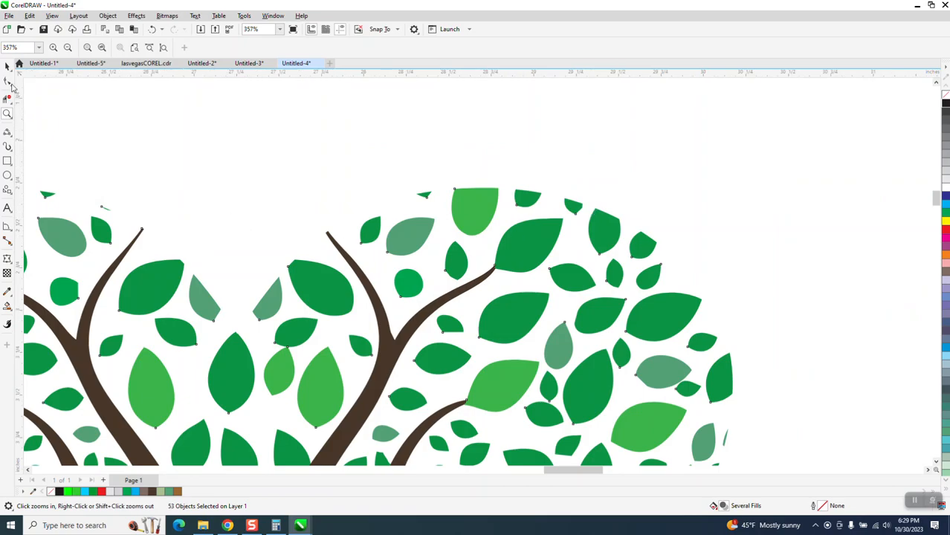
left_click(7, 83)
left_click_drag(98, 197, 127, 217)
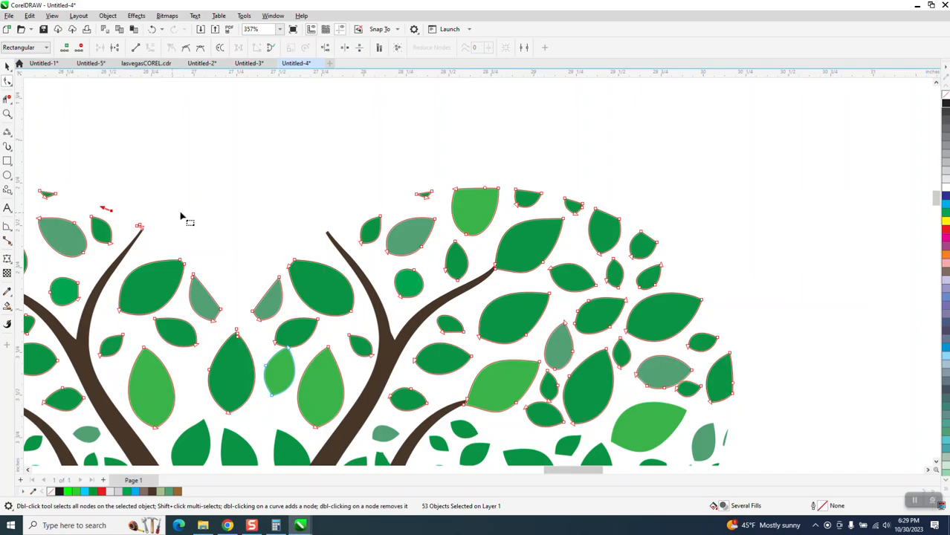
key("Delete")
left_click(425, 194)
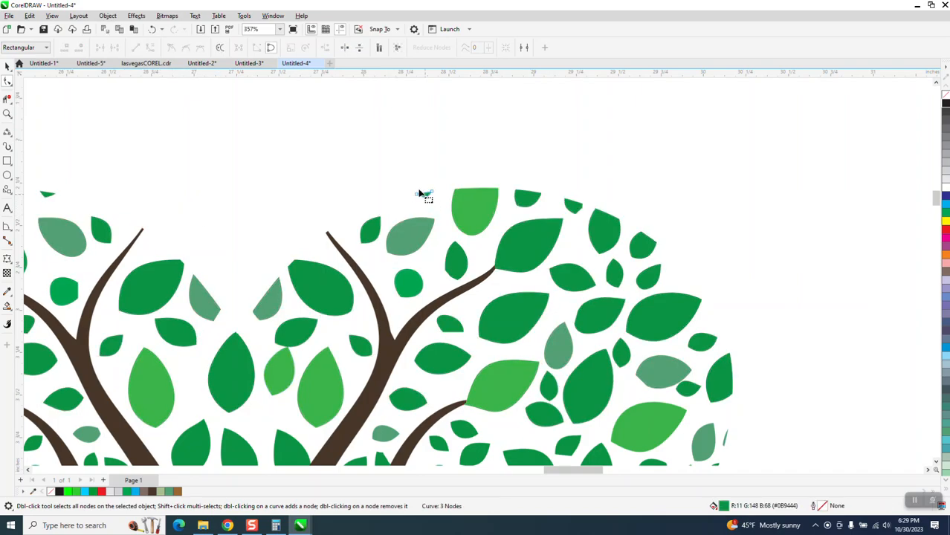
key("Delete")
Step: Reshape the cut-off small dark green leaf at the heart's outer left edge by bowing its straight side outward
scroll(450, 209, "down", 3)
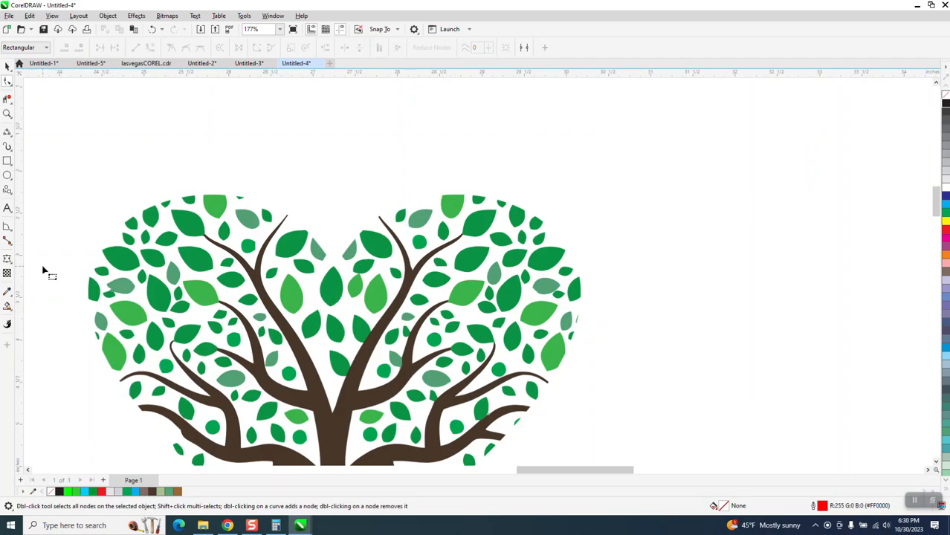
left_click(8, 114)
left_click_drag(105, 374, 150, 395)
scroll(244, 361, "down", 5)
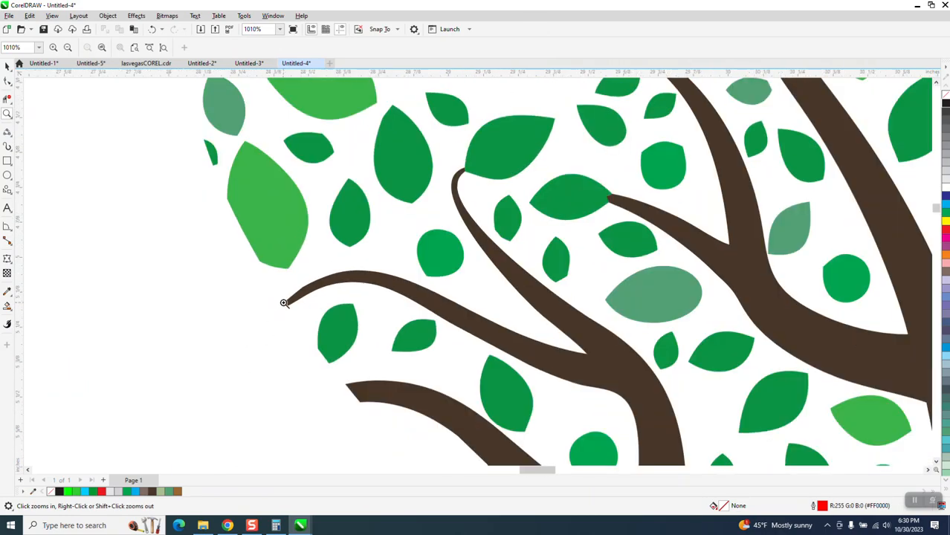
scroll(284, 303, "down", 3)
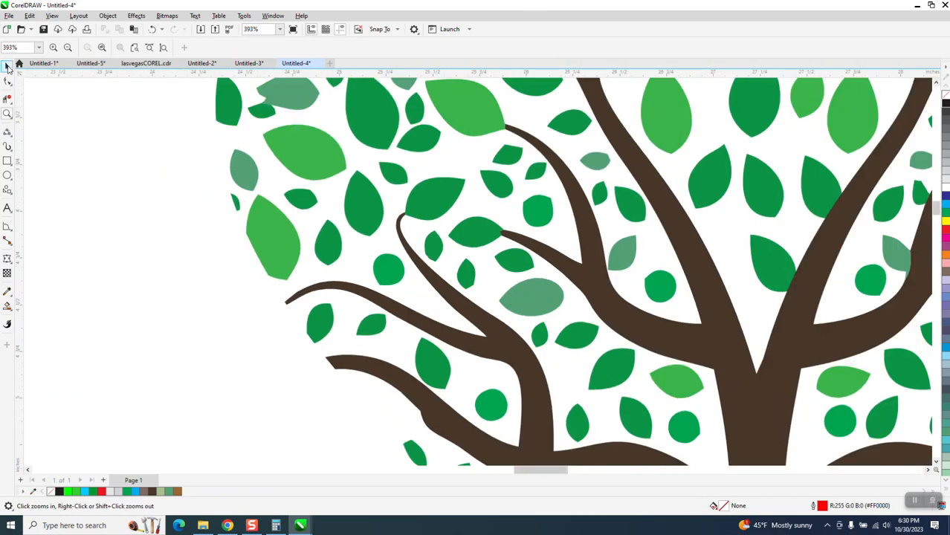
left_click(7, 66)
left_click(236, 205)
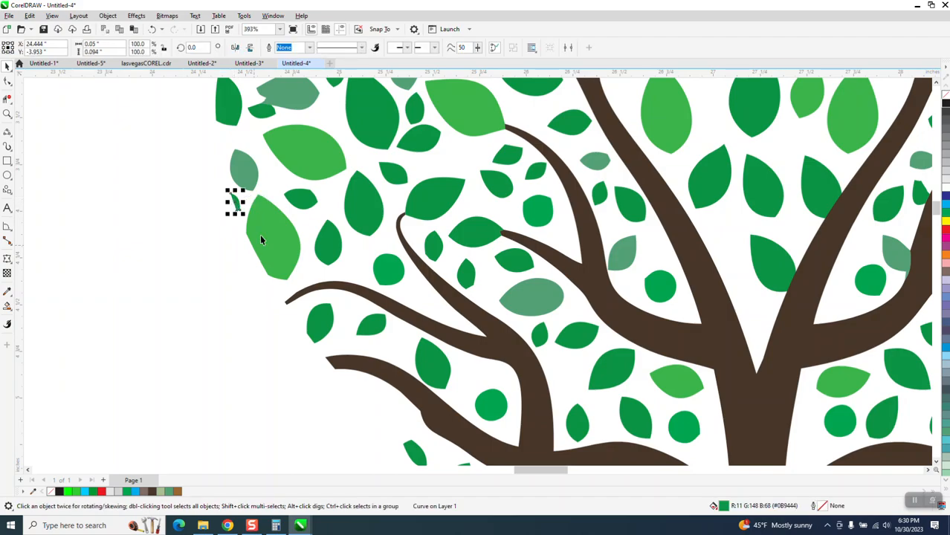
left_click(10, 82)
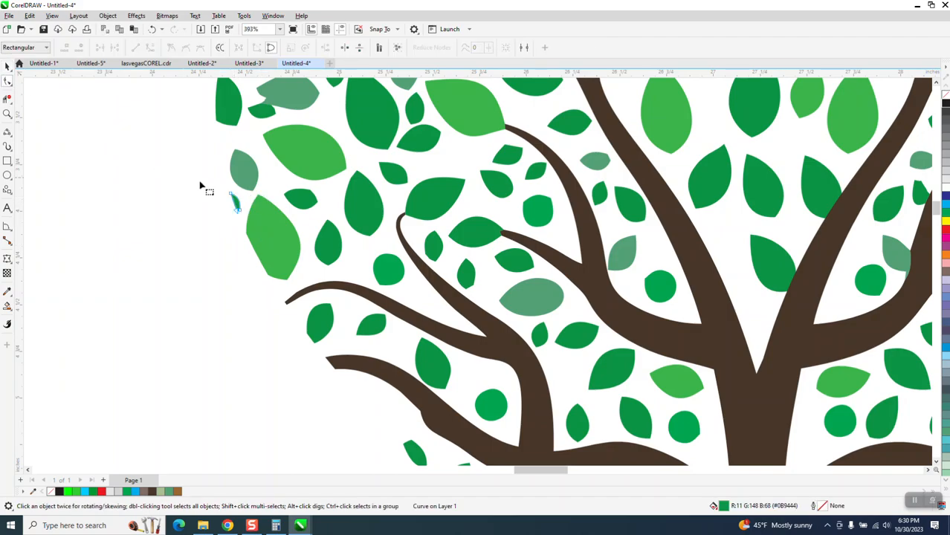
left_click(8, 113)
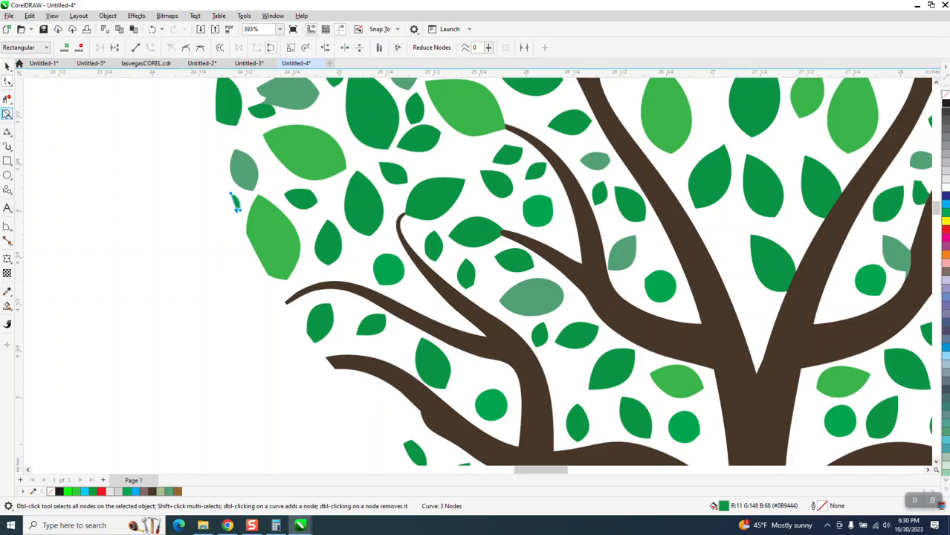
left_click_drag(162, 168, 295, 263)
left_click(8, 82)
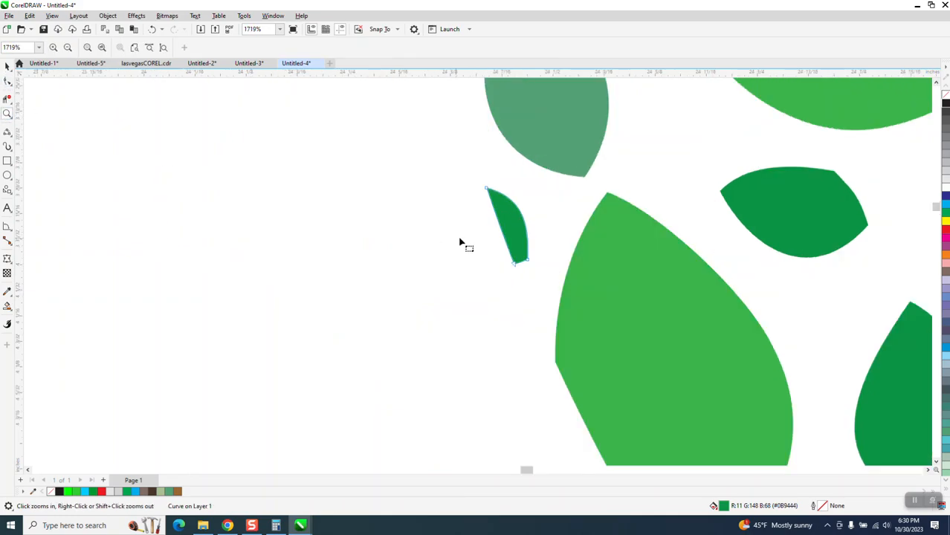
left_click(488, 190)
left_click_drag(494, 214, 477, 245)
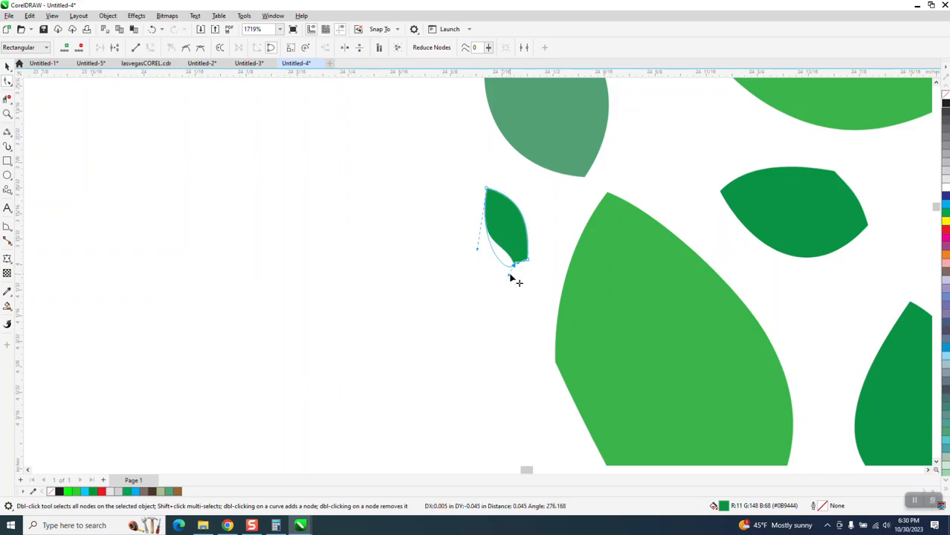
Step: Smooth the small dark green leaf beneath the large light green one on the left lobe by removing its surplus nodes
scroll(311, 319, "down", 4)
left_click(357, 266)
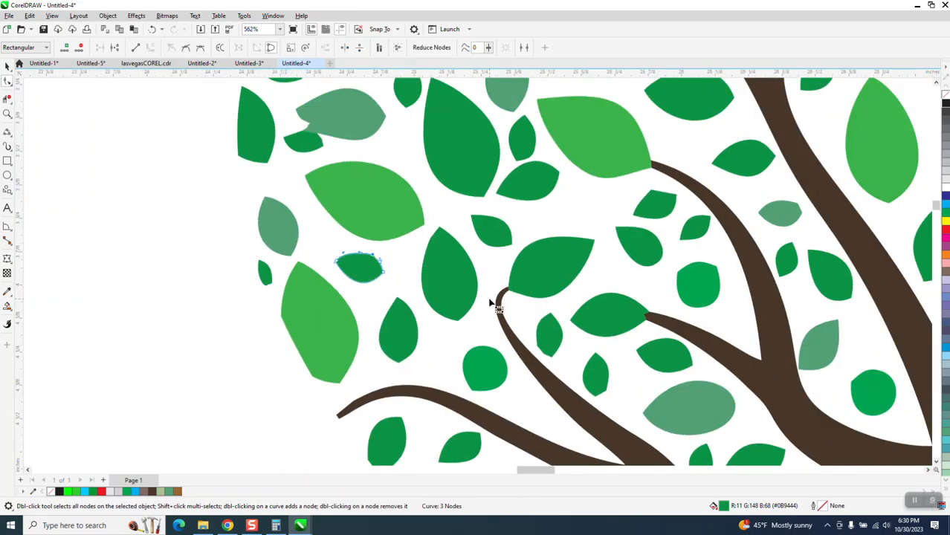
left_click(378, 262)
left_click(378, 261)
key("Delete")
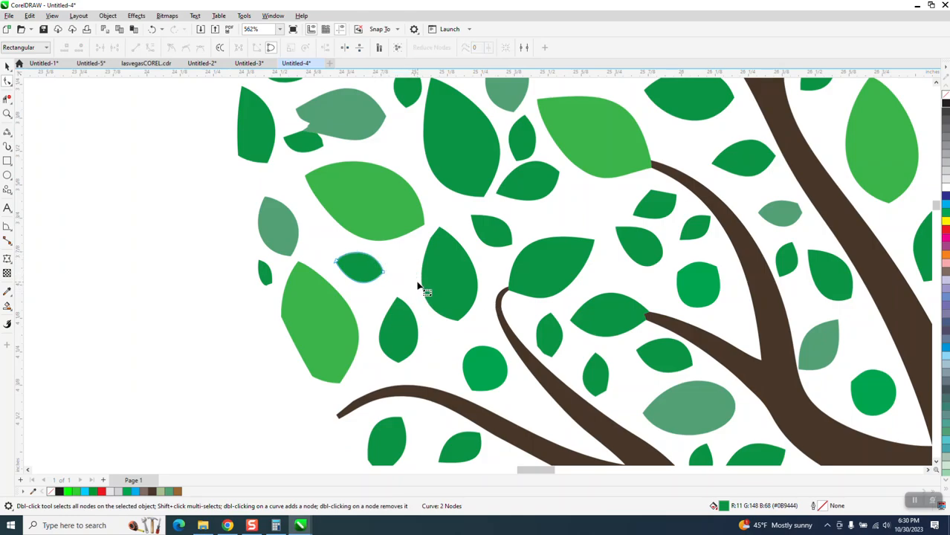
Step: Move the small dark green leaf touching the notched grey-green leaf near the left edge down, clear of it
left_click(297, 138)
left_click_drag(323, 146, 324, 161)
scroll(350, 170, "down", 5)
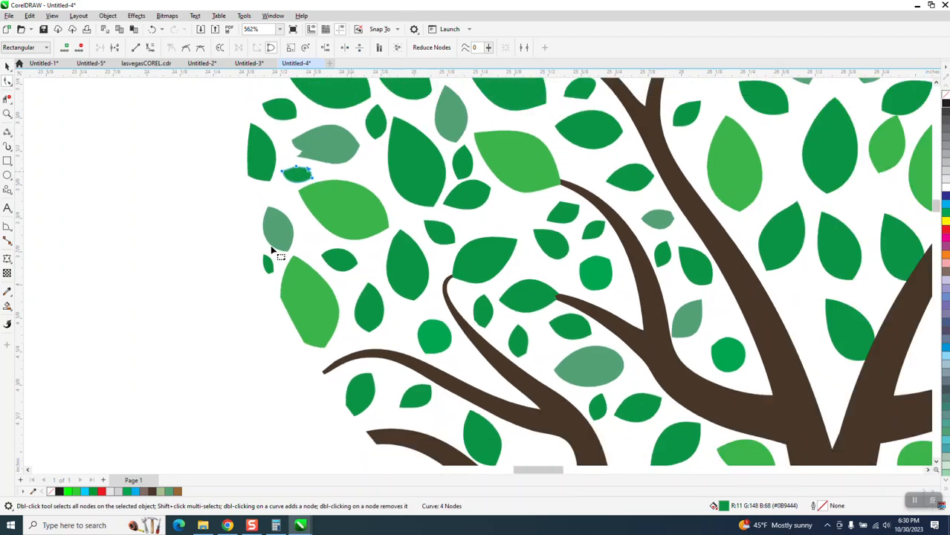
Step: Fill the gap right of the trunk below the lowest branch with two copies of the small light green leaf from the lower left side
scroll(410, 243, "down", 4)
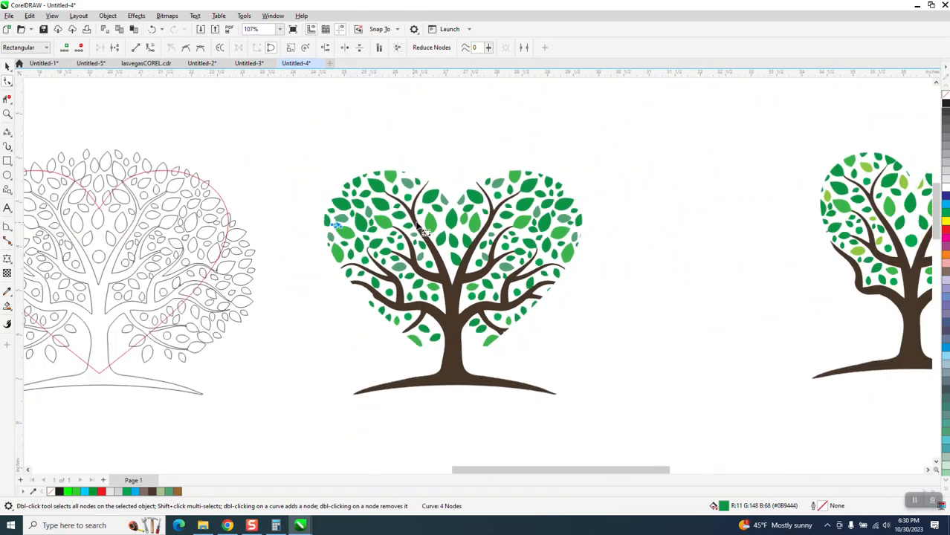
left_click(8, 113)
left_click_drag(394, 289, 631, 411)
key("space")
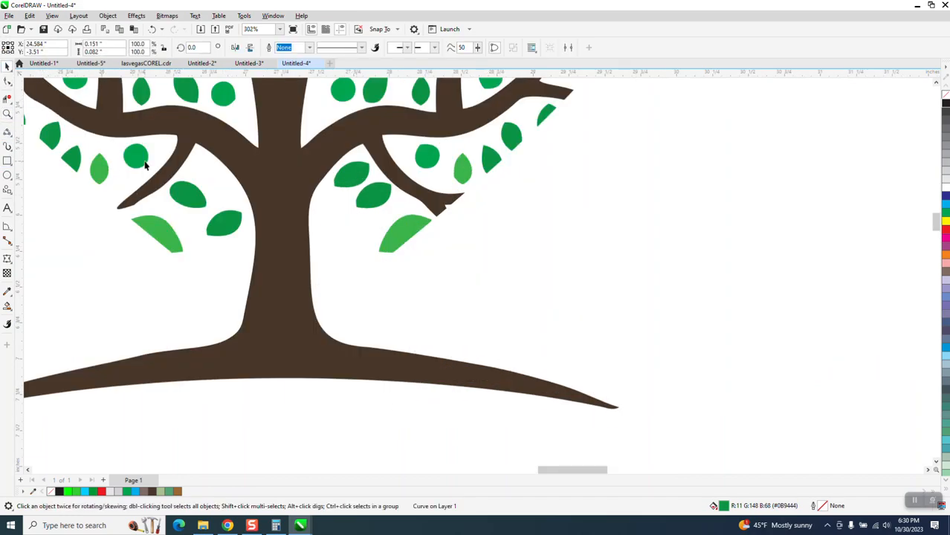
left_click(100, 177)
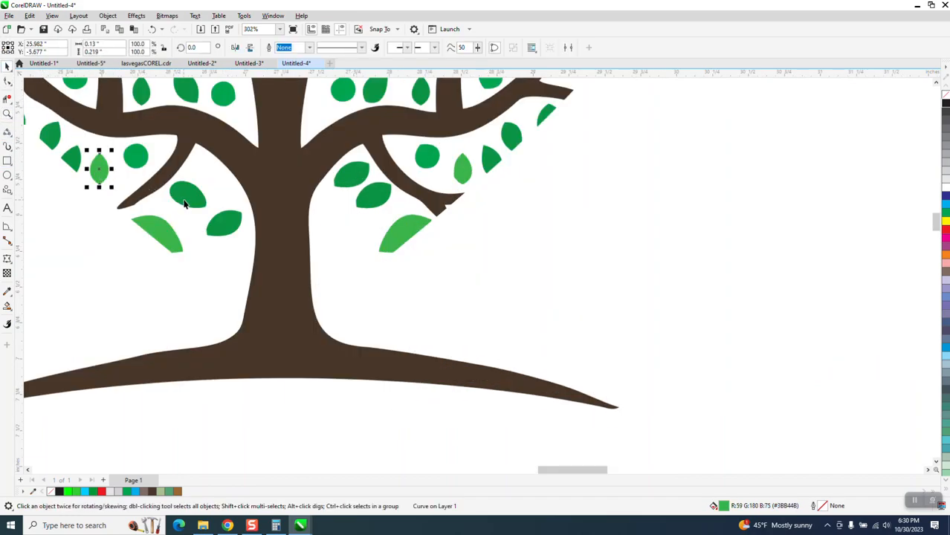
left_click_drag(100, 177, 328, 212)
scroll(384, 301, "down", 1)
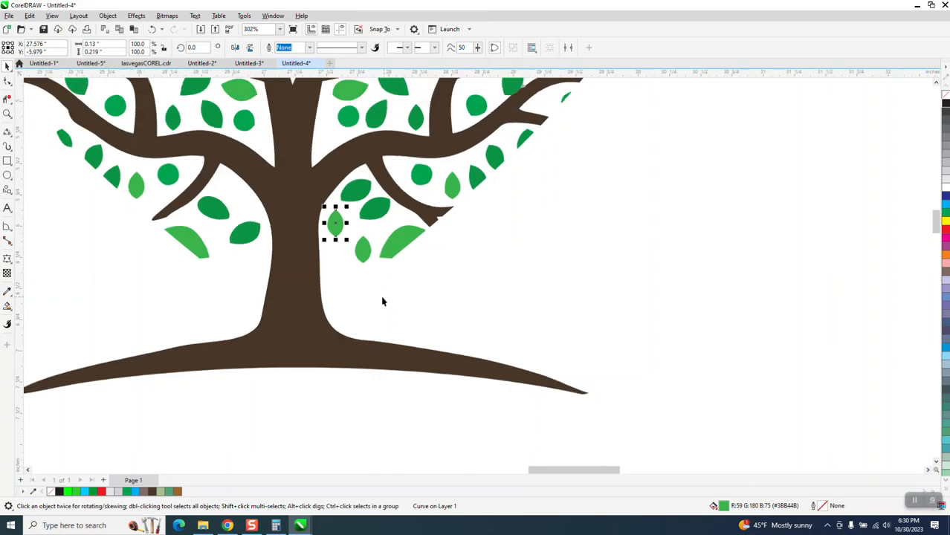
scroll(383, 301, "down", 5)
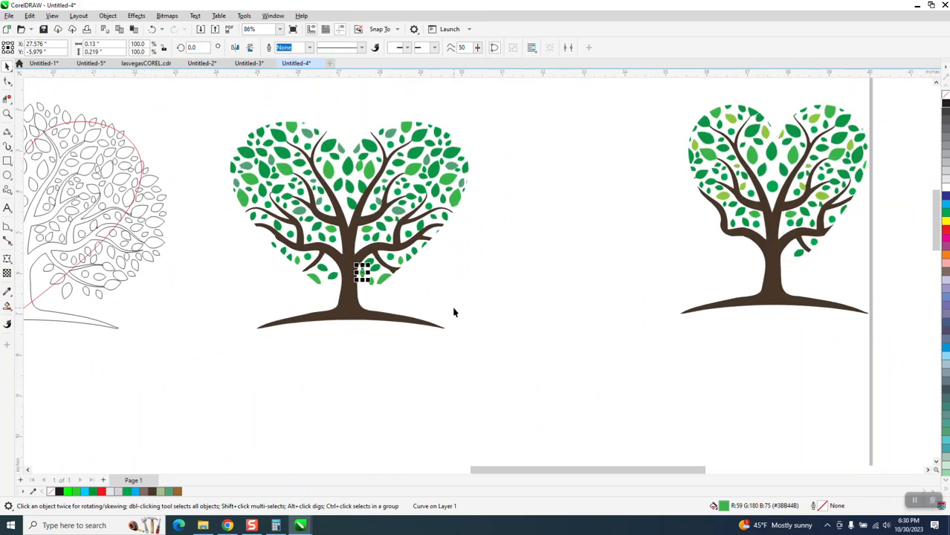
scroll(452, 316, "down", 1)
left_click(8, 113)
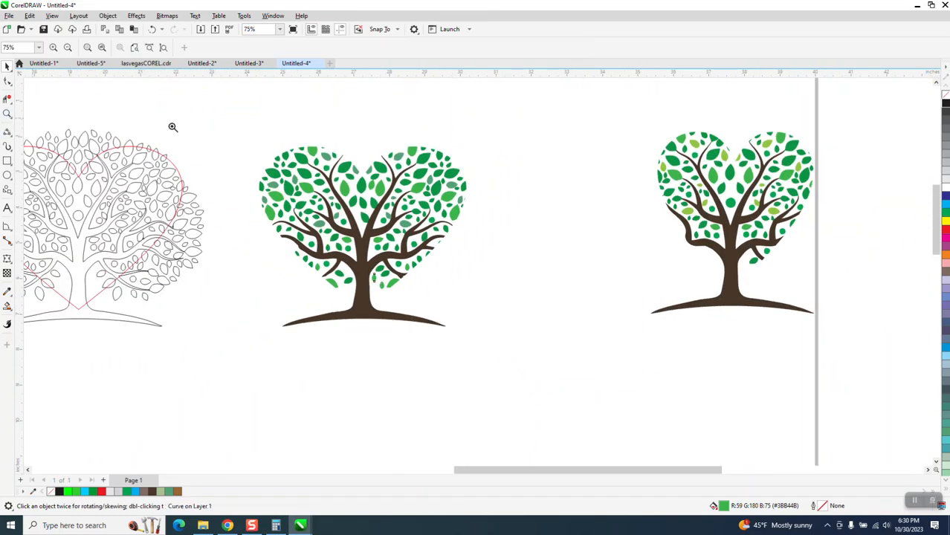
left_click_drag(234, 131, 638, 374)
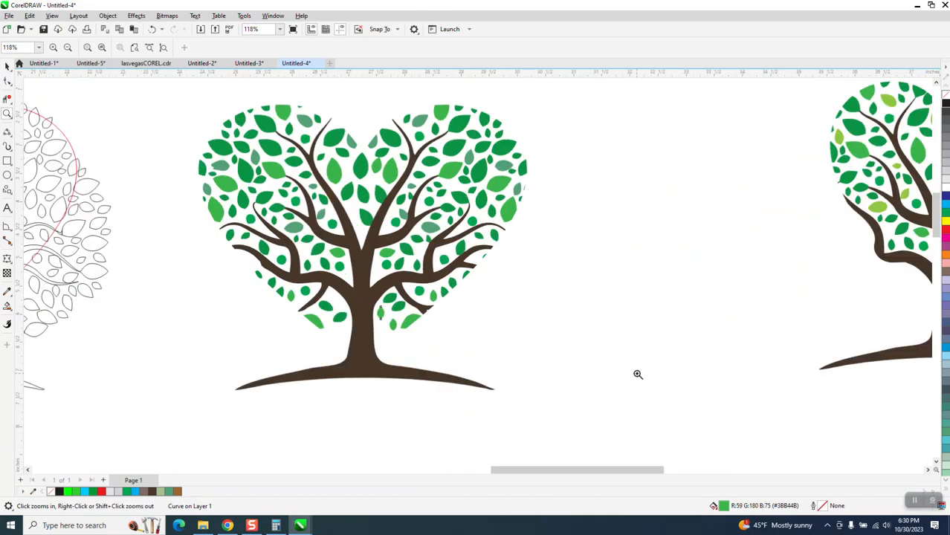